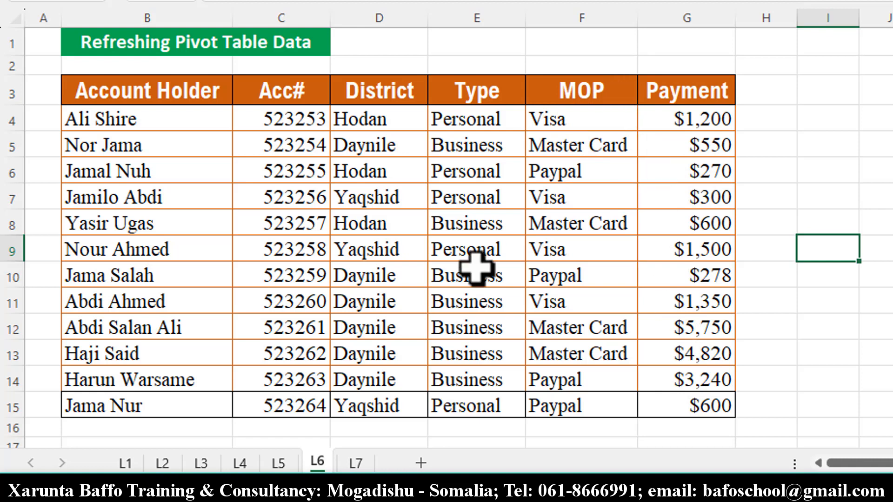
drag(564, 89, 651, 347)
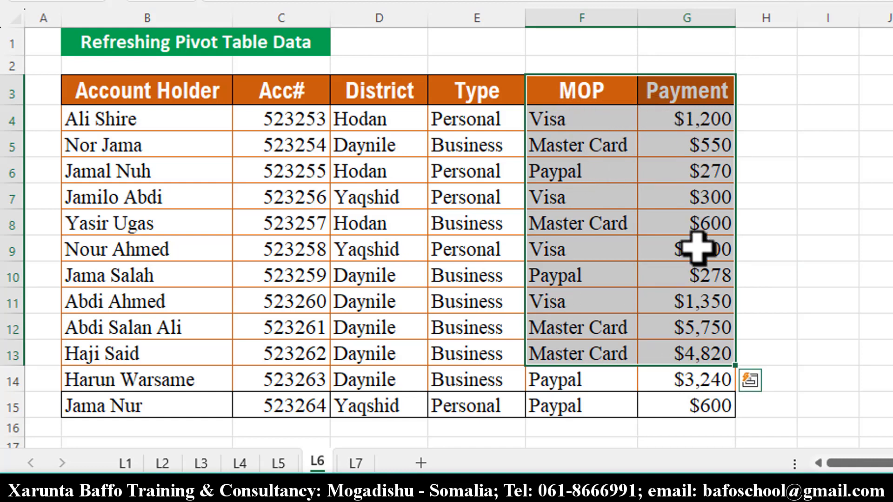
drag(680, 129, 673, 300)
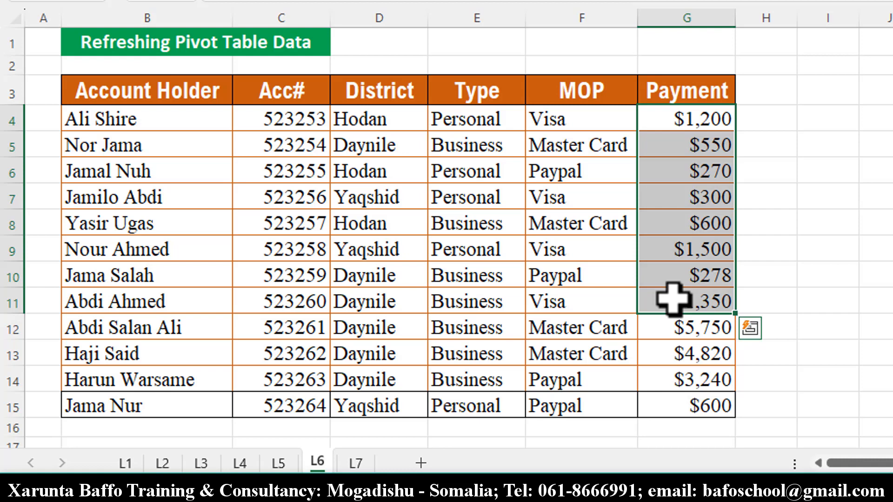
drag(186, 93, 684, 409)
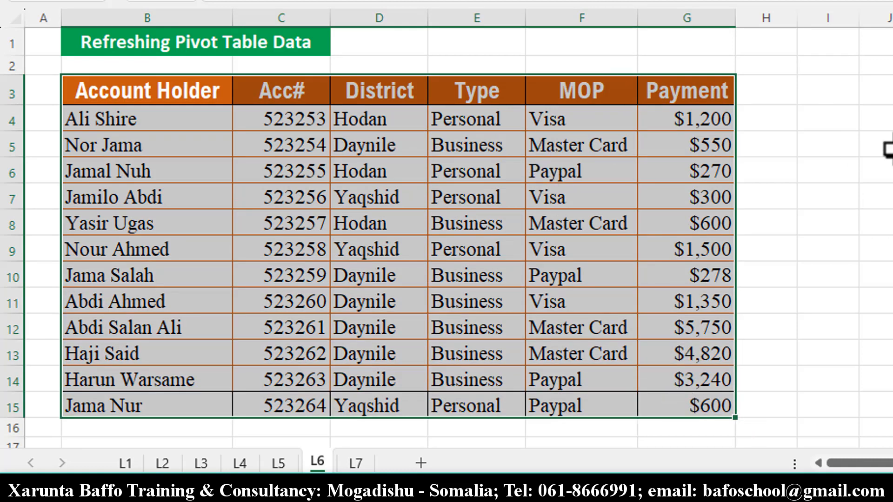
click(497, 199)
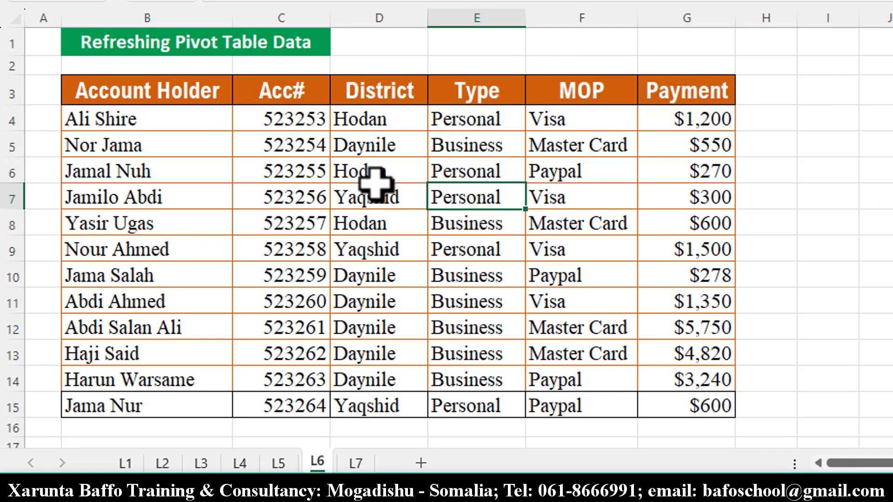
Step: Insert a PivotTable from the account table B3:G15 on the existing worksheet L6, placed at cell I3
click(368, 199)
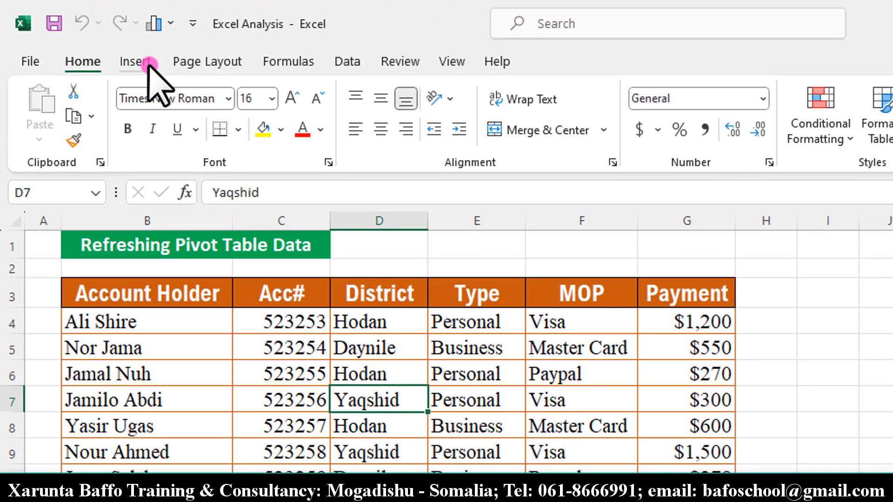
click(150, 65)
click(45, 112)
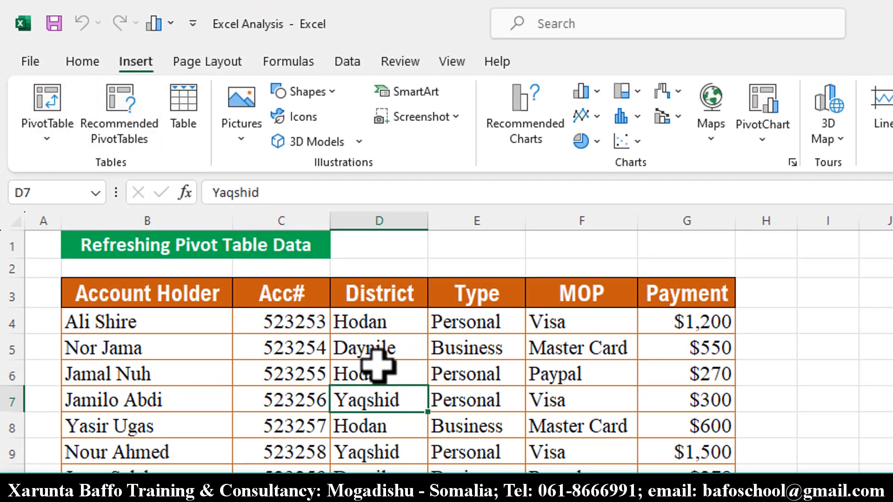
key(alt+n)
key(v)
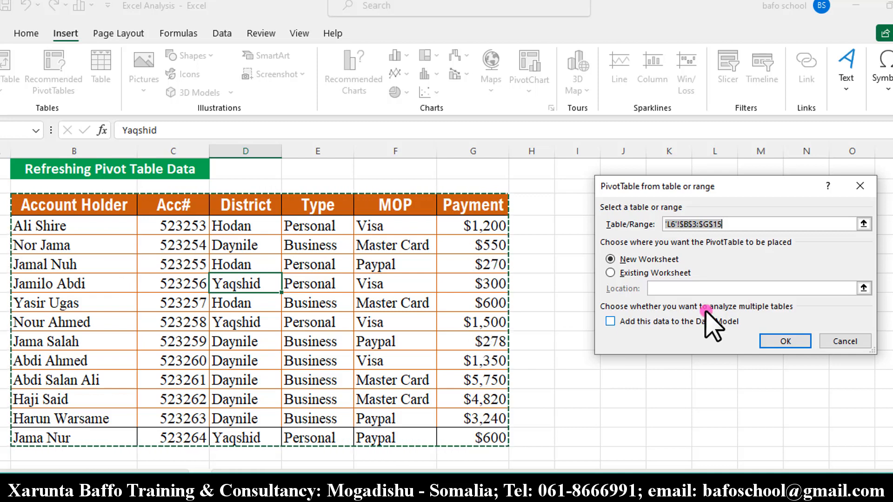
click(613, 273)
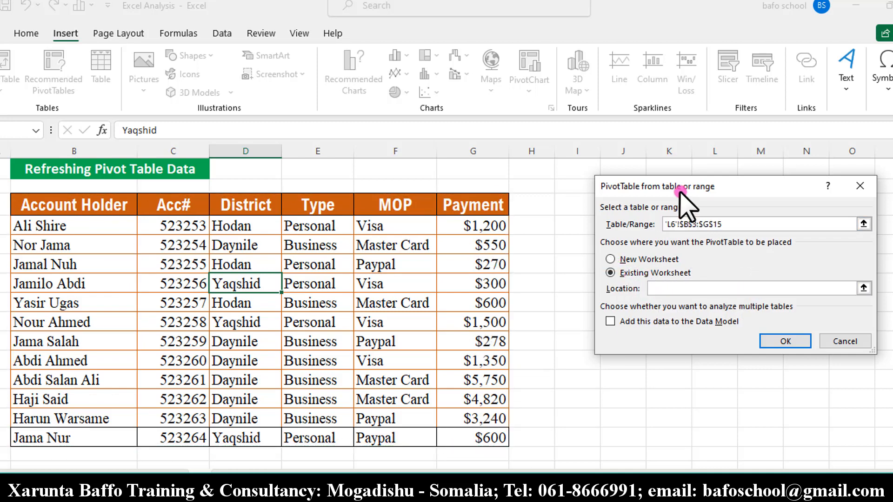
drag(680, 191, 733, 189)
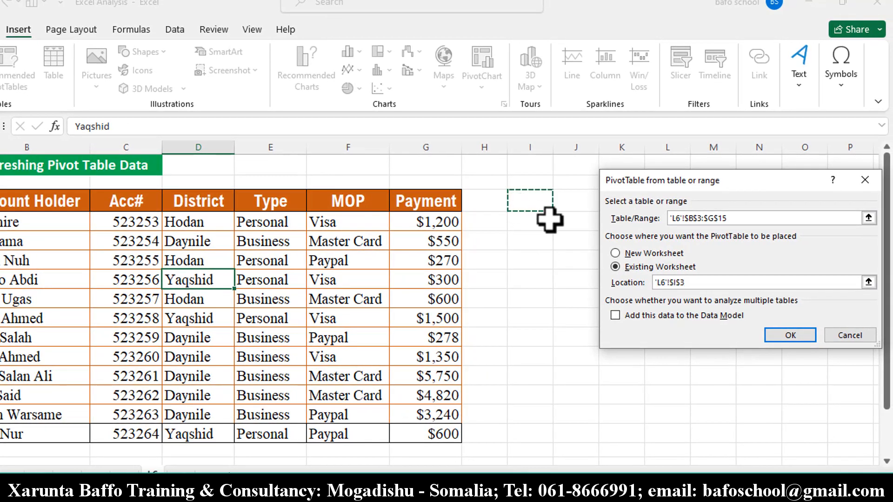
click(790, 335)
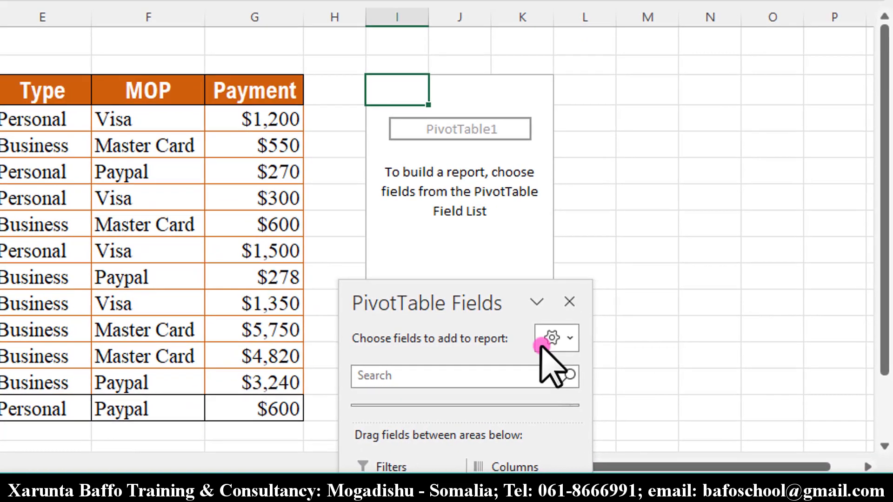
Step: Move the PivotTable Fields pane clear of the empty report and lengthen it to show the field list and areas
drag(468, 303, 735, 41)
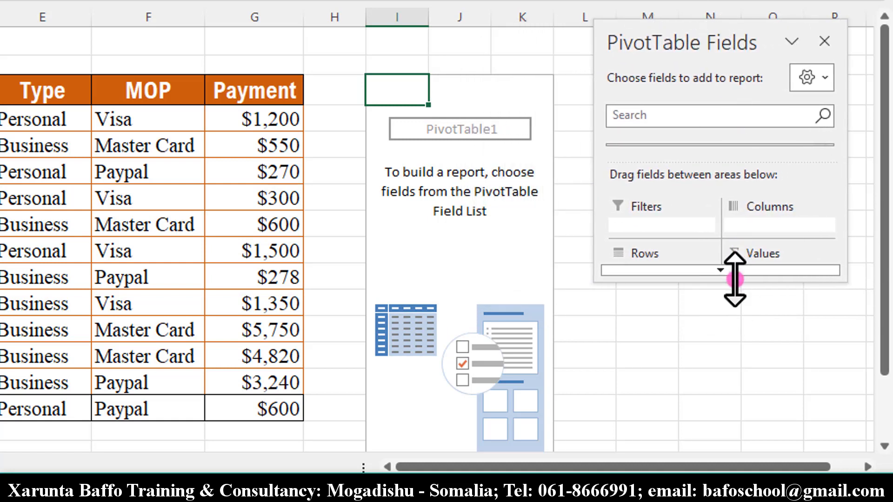
drag(735, 287, 734, 485)
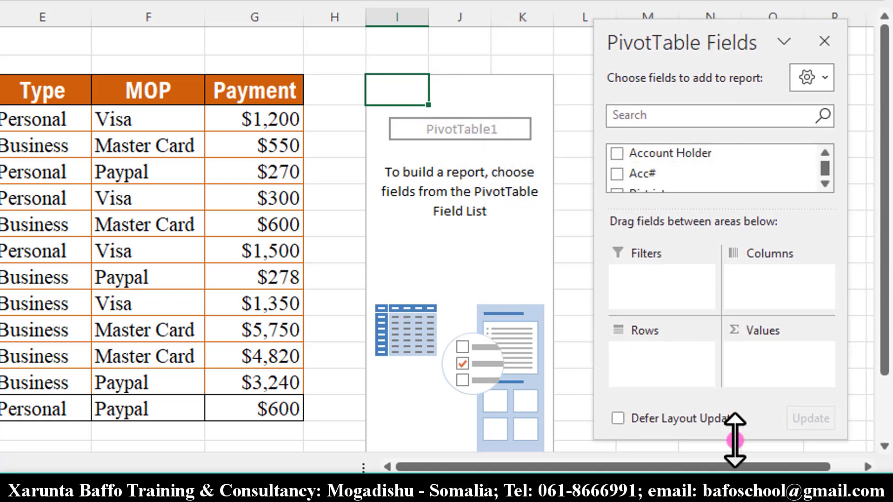
drag(726, 26, 724, 15)
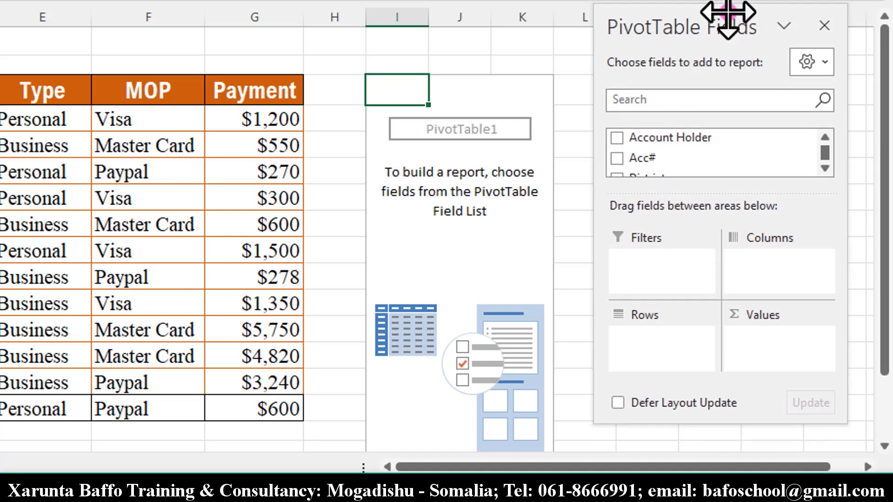
drag(737, 419, 739, 461)
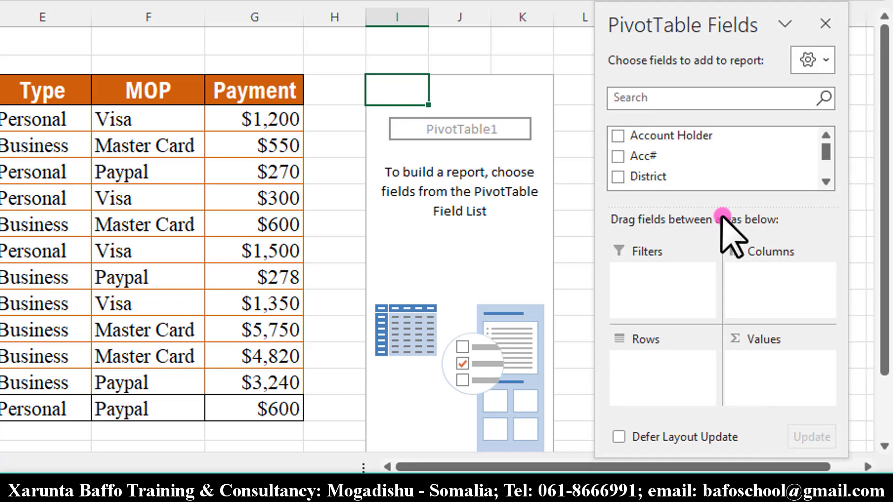
Step: Build the PivotTable with MOP as rows and the sum of Payment as values, and close the field pane
click(822, 179)
click(823, 179)
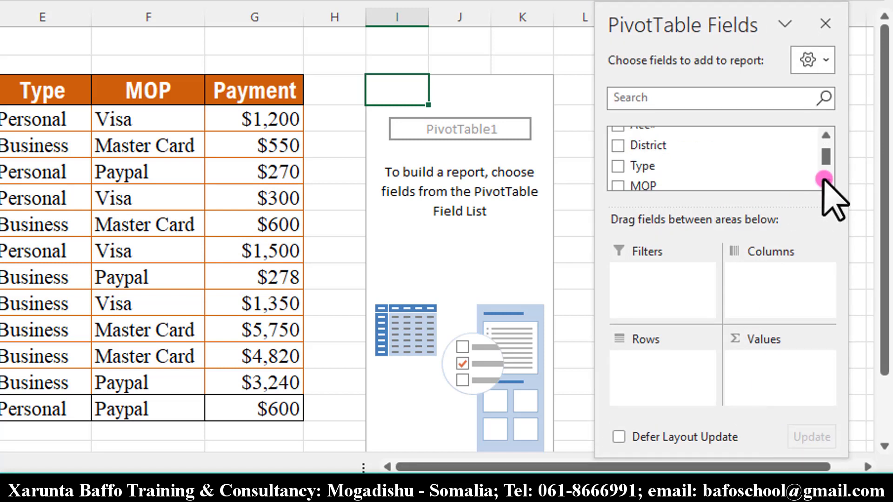
drag(677, 173, 683, 386)
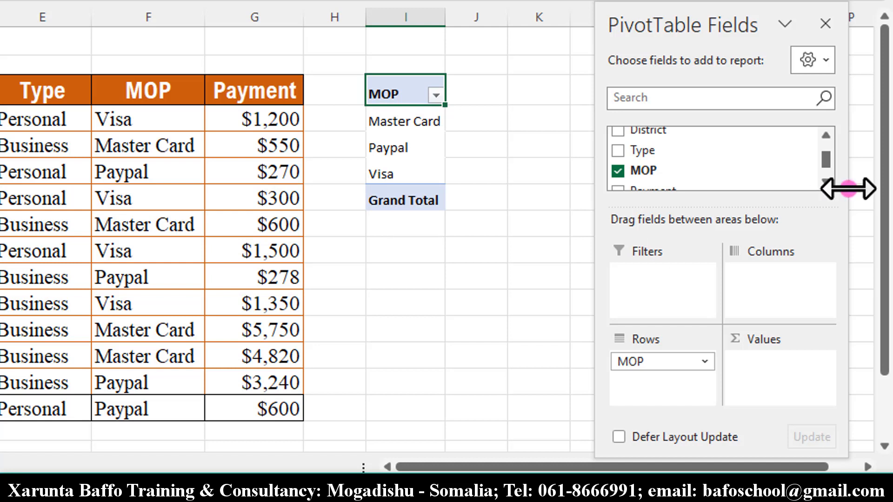
click(826, 181)
click(825, 181)
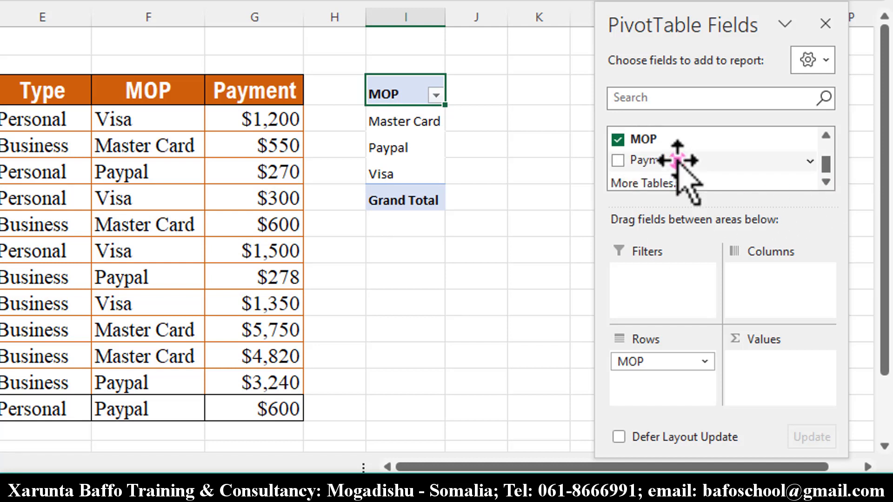
drag(679, 161, 769, 366)
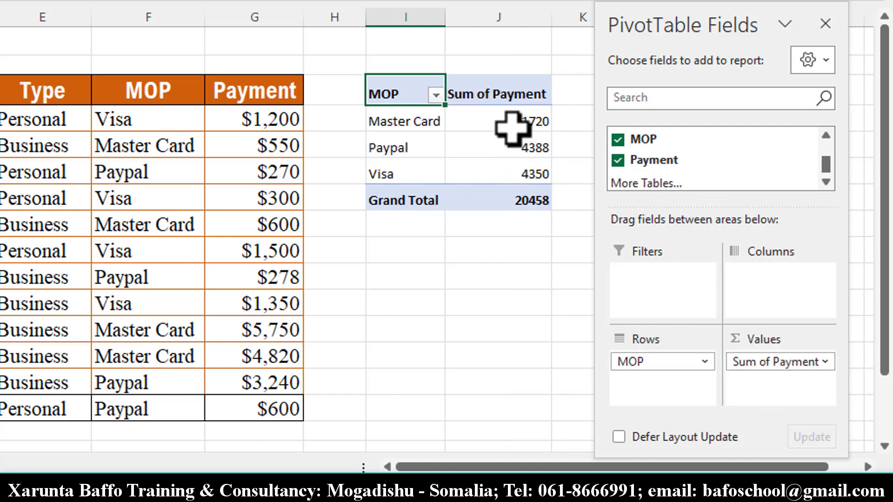
click(824, 24)
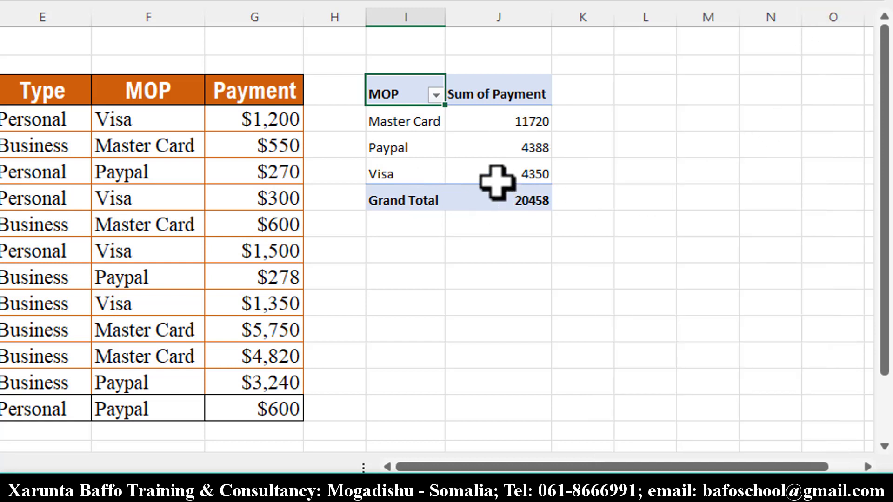
Step: Set the number format of the PivotTable's payment sums to Currency with the $ symbol and 0 decimal places
click(479, 145)
right_click(479, 145)
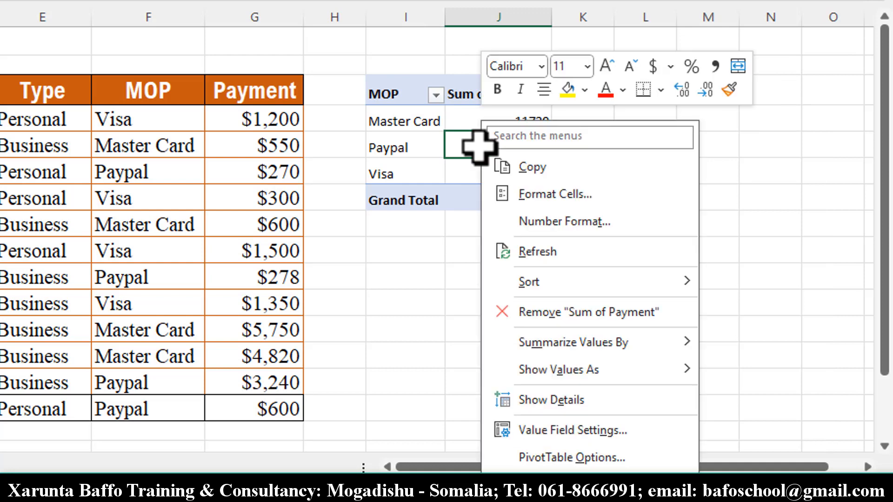
click(550, 222)
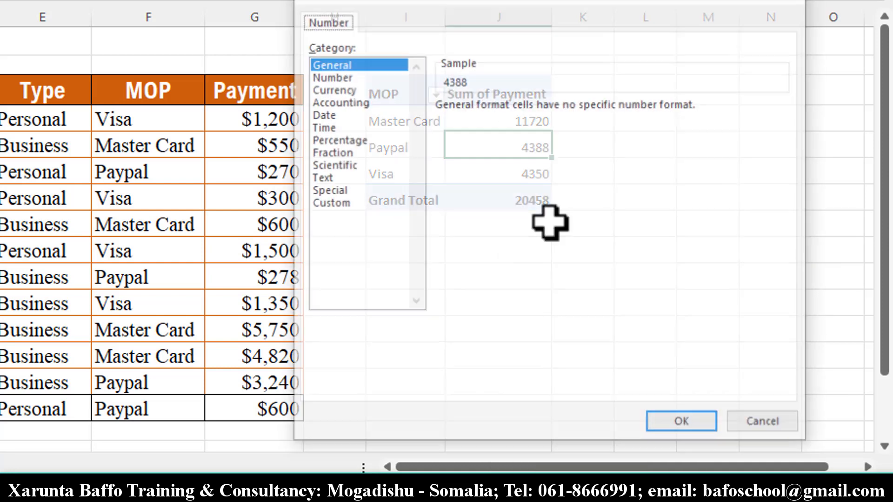
click(346, 89)
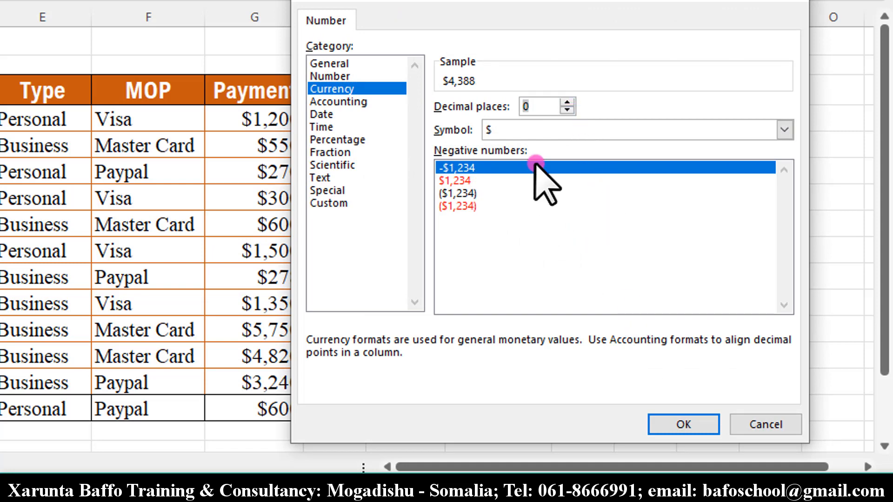
click(686, 423)
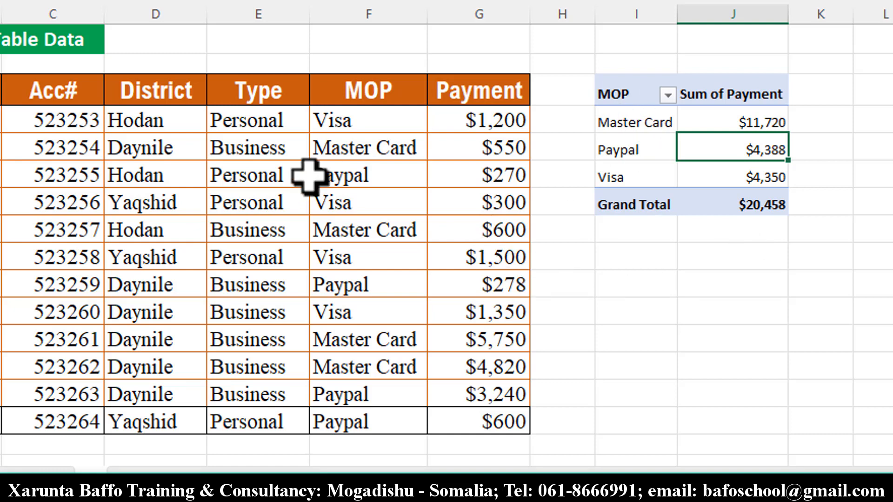
click(375, 120)
drag(375, 120, 378, 409)
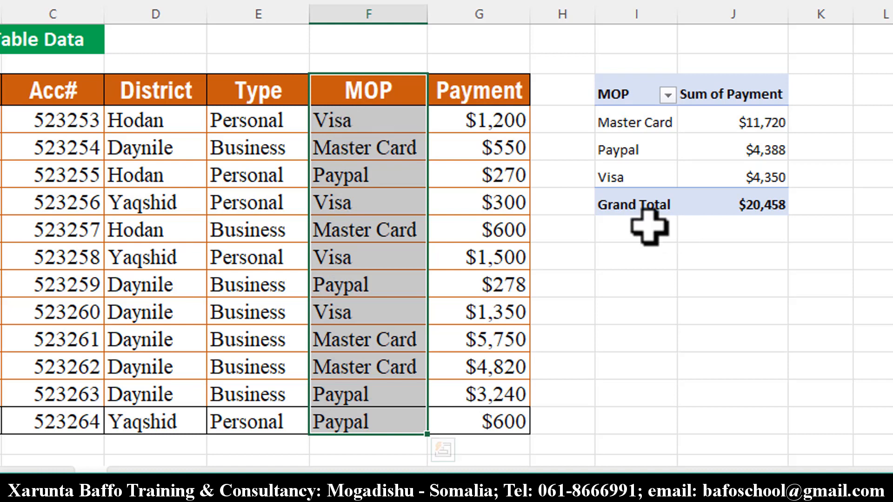
click(374, 157)
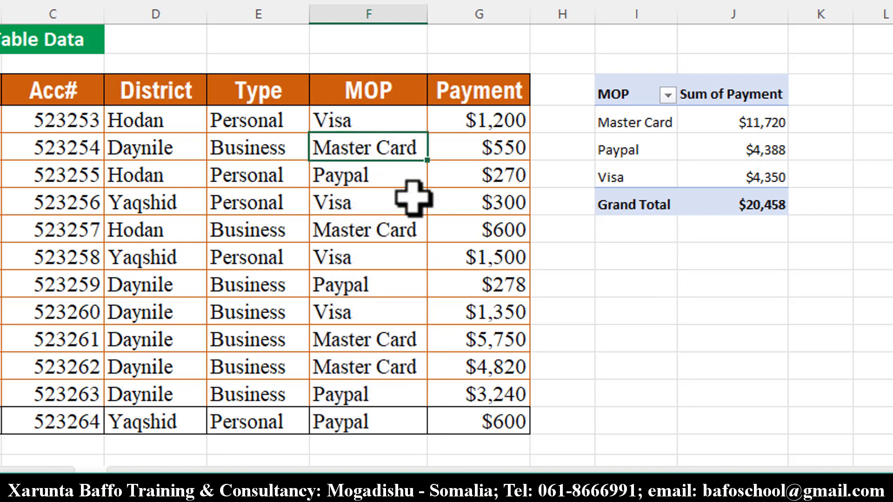
Step: Copy the MOP header from F3 of the source table to cell I9, below the PivotTable
click(382, 96)
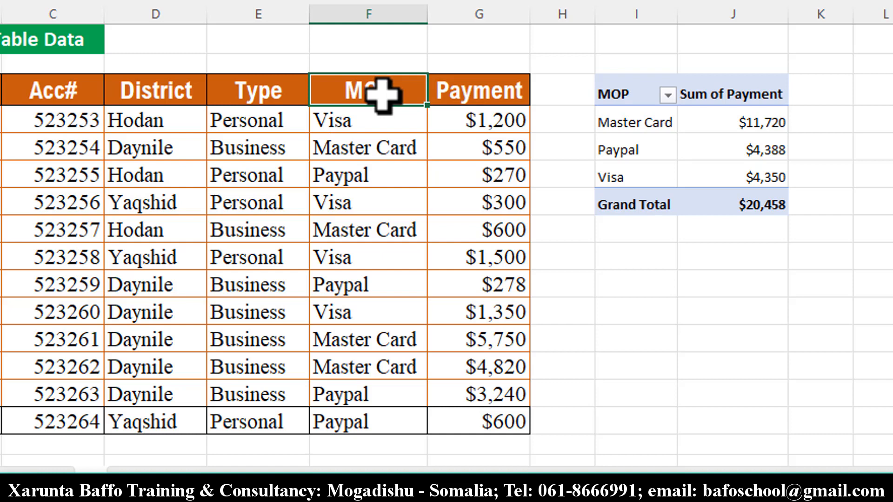
key(ctrl+c)
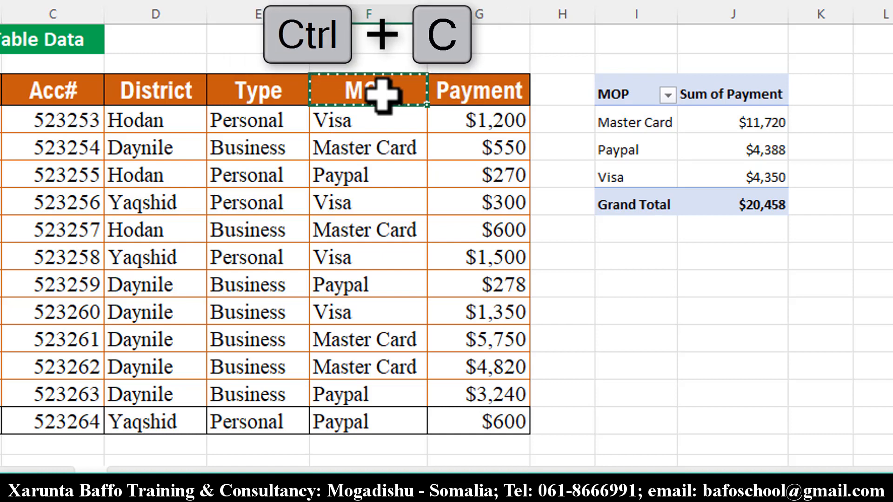
click(608, 251)
key(ctrl+v)
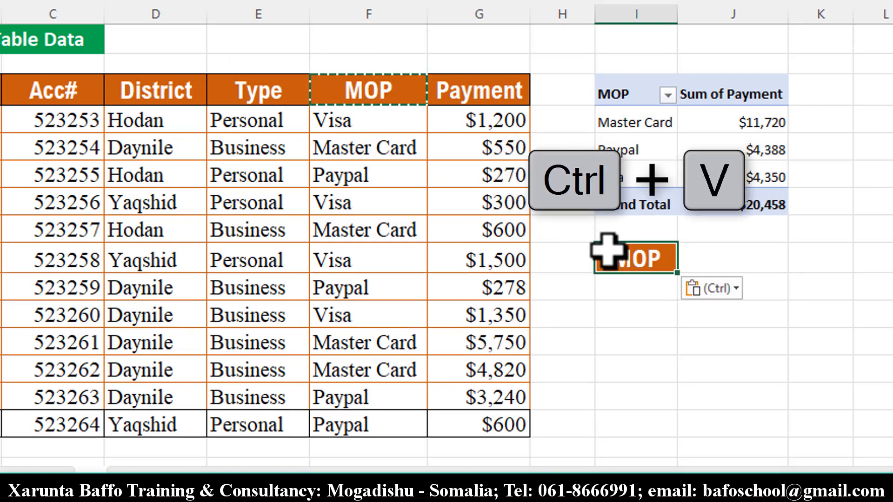
Step: Copy the first three payment methods, Visa, Master Card and Paypal (F4:F6), to I10:I12 under the copied MOP header
click(644, 290)
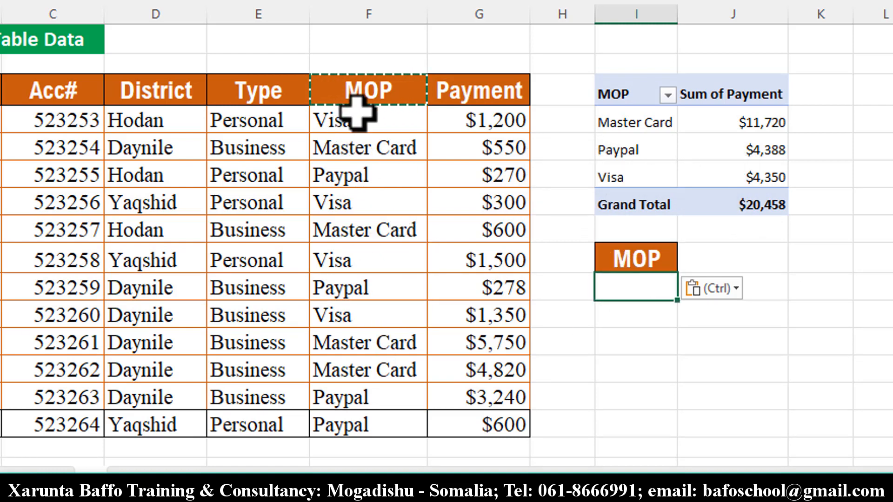
drag(363, 145, 368, 169)
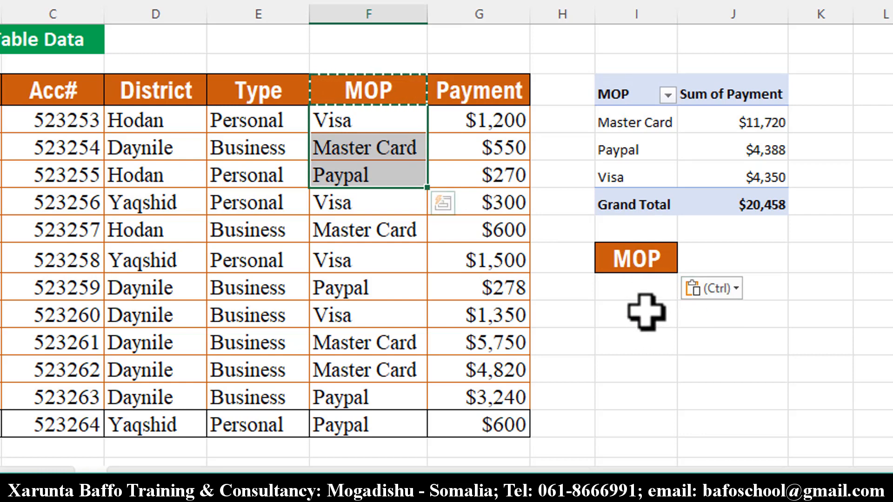
click(642, 287)
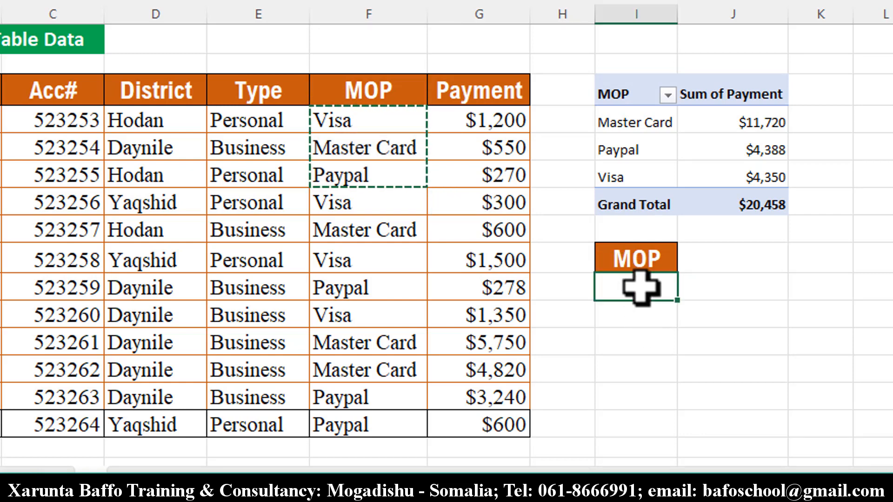
key(ctrl+v)
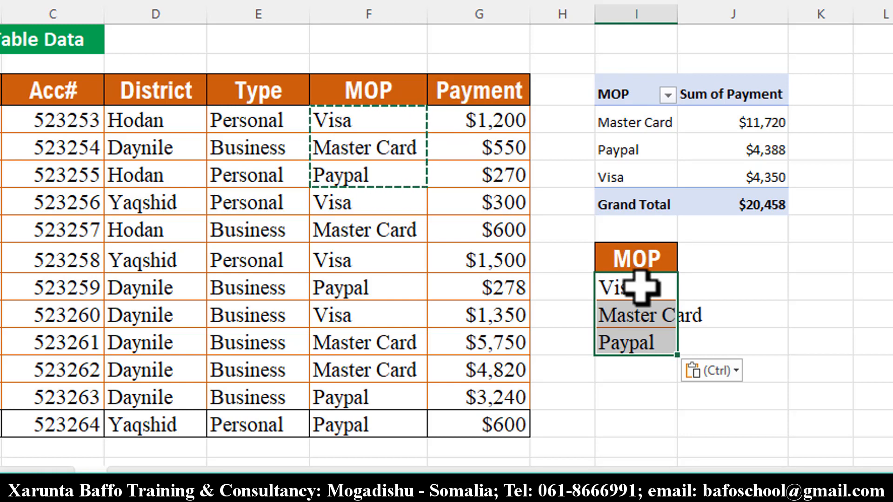
Step: Clear the contents of the pasted payment method cells I10:I12
key(ctrl)
key(Delete)
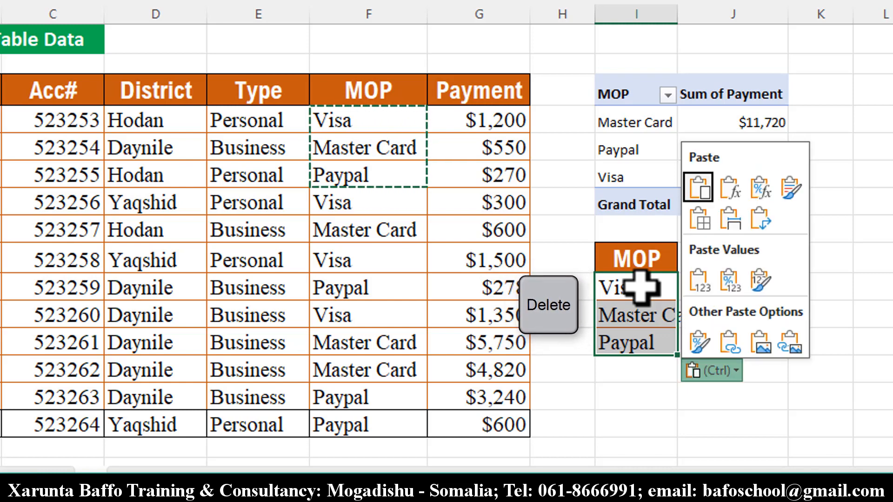
key(Delete)
Step: Enter =UNIQUE(F4:F15) in I10 to list the distinct payment methods under the MOP header
click(641, 288)
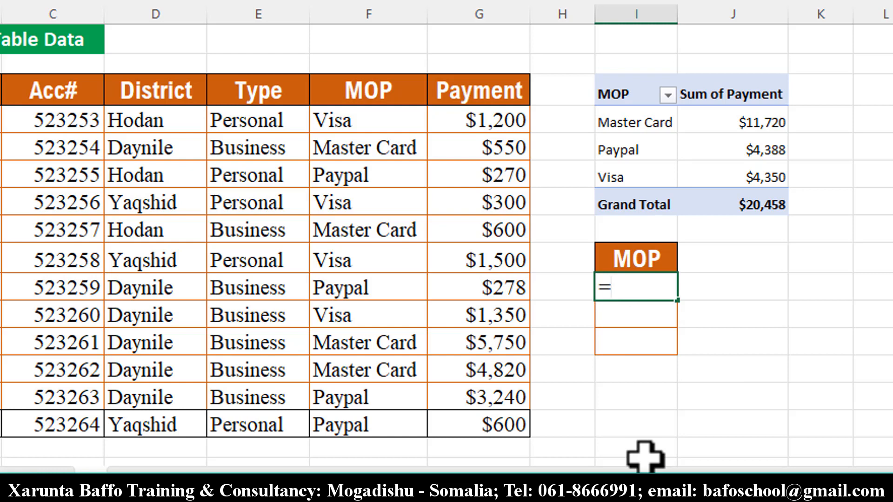
text(=uniq)
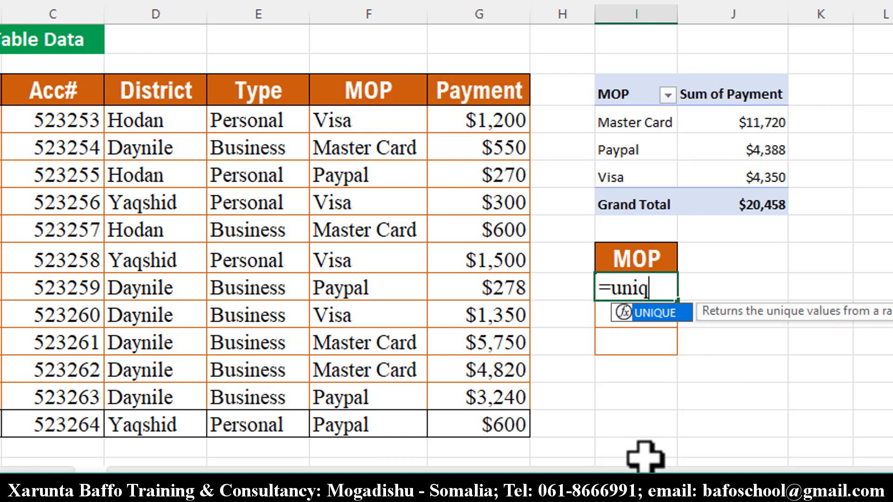
key(Tab)
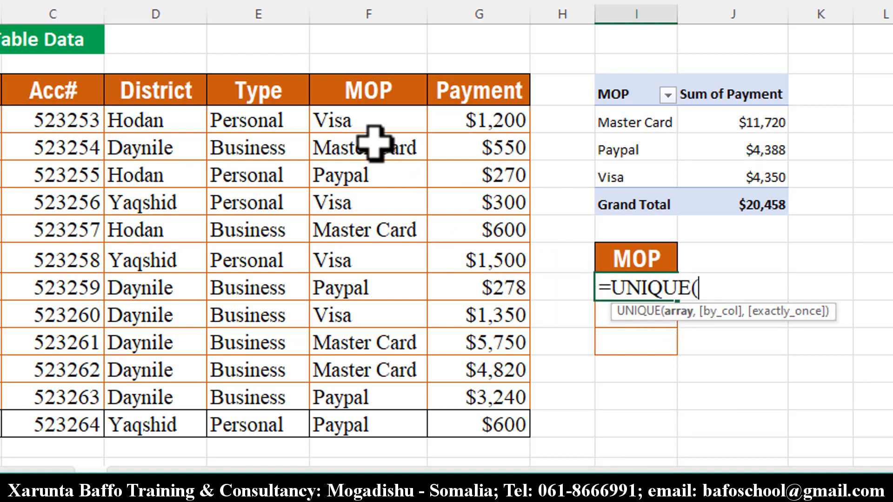
drag(367, 117, 375, 421)
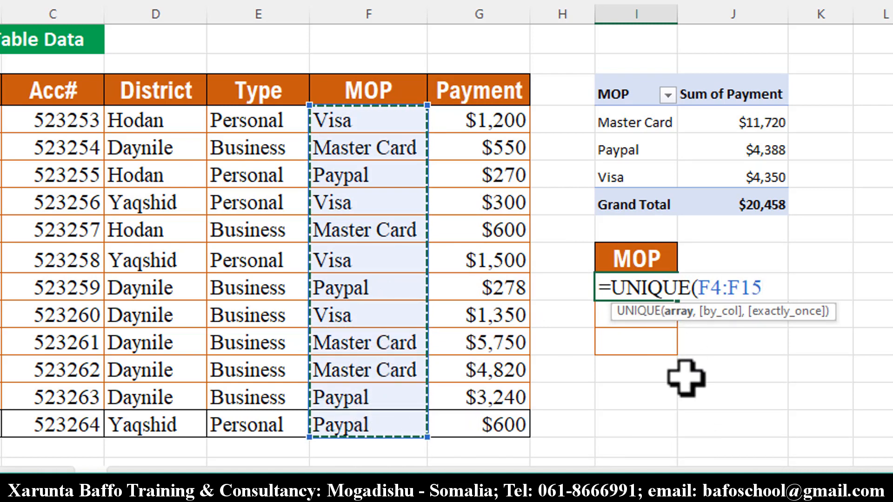
text())
key(Return)
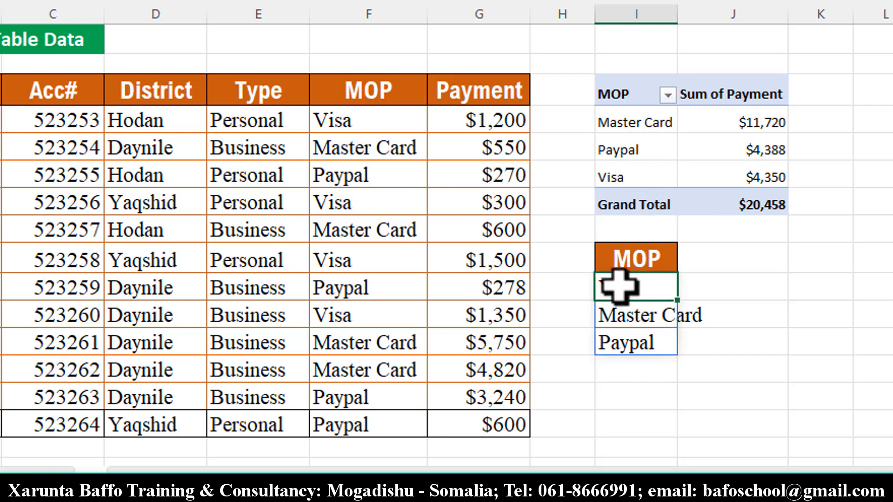
Step: Wrap the I10 formula in SORT, making it =SORT(UNIQUE(F4:F15)), and widen column I to fit the payment method names
double_click(618, 285)
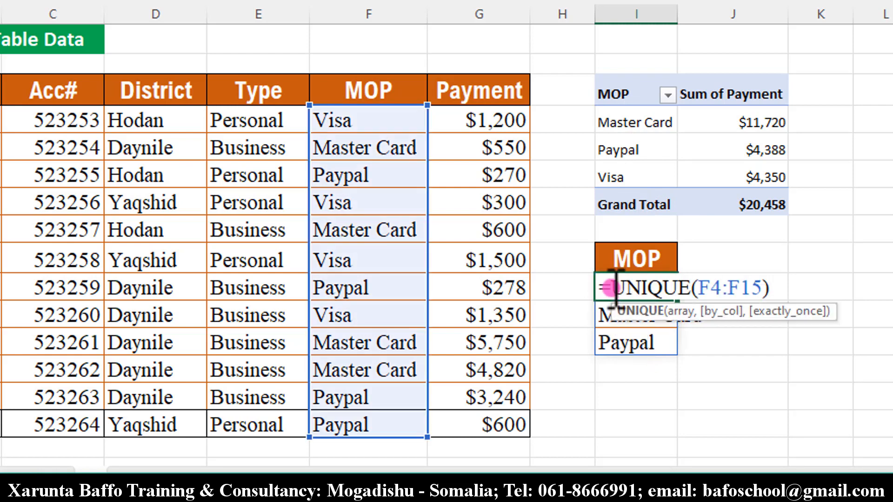
text(sot)
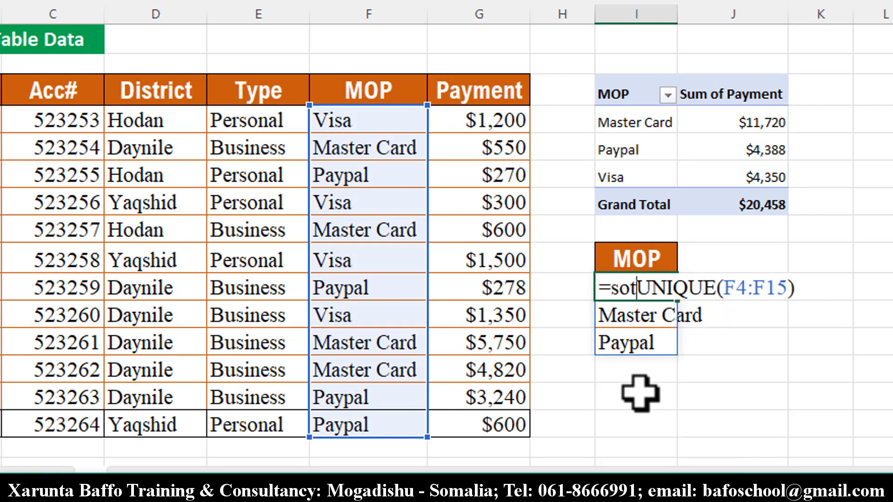
key(BackSpace)
text(r)
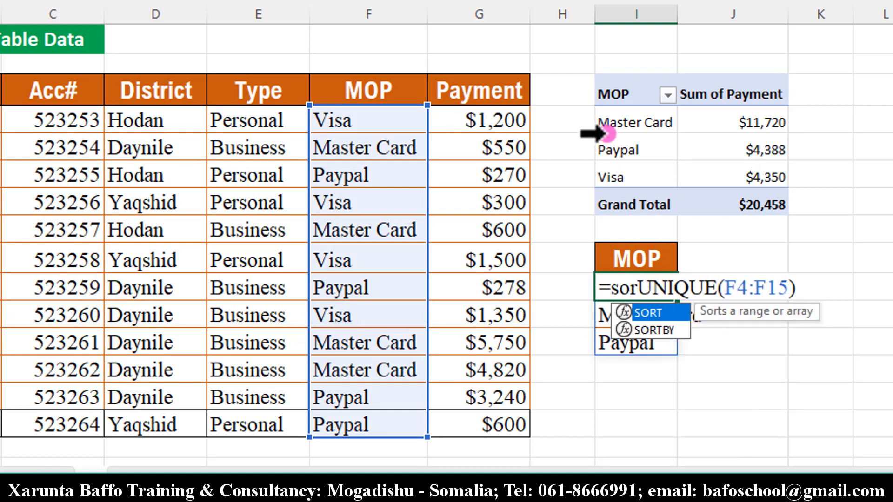
click(628, 311)
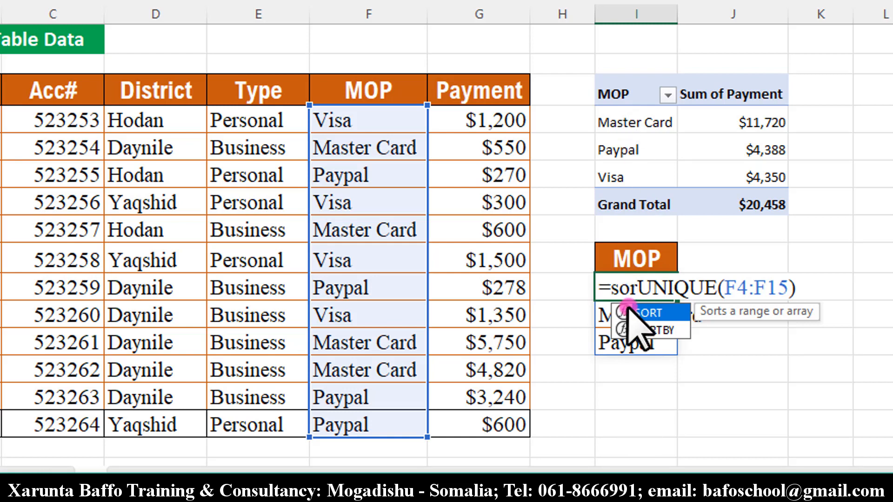
key(Tab)
click(847, 285)
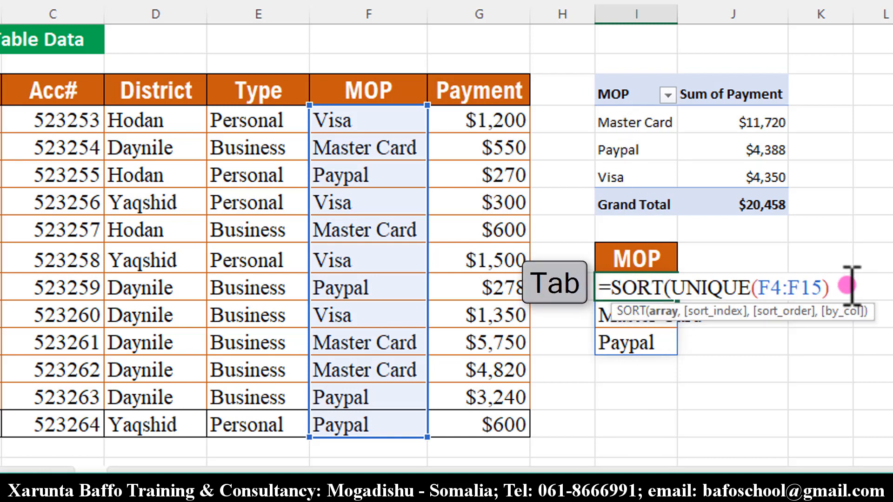
text())
key(Return)
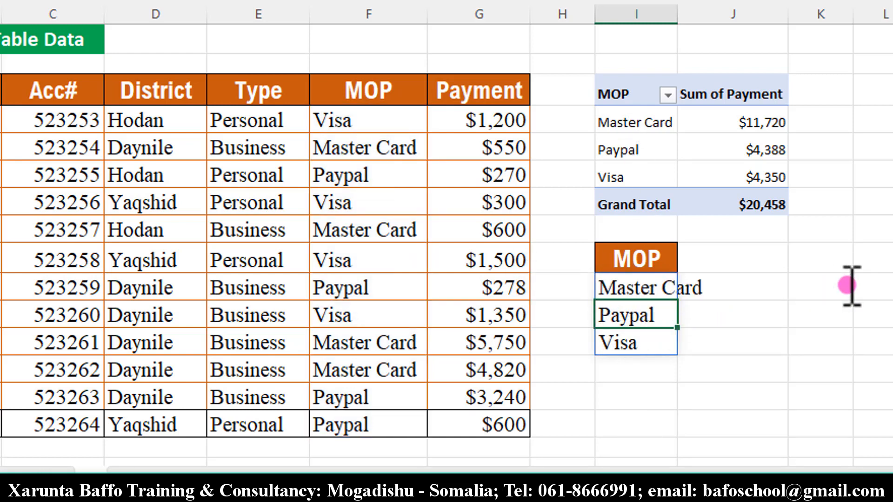
drag(678, 11, 715, 10)
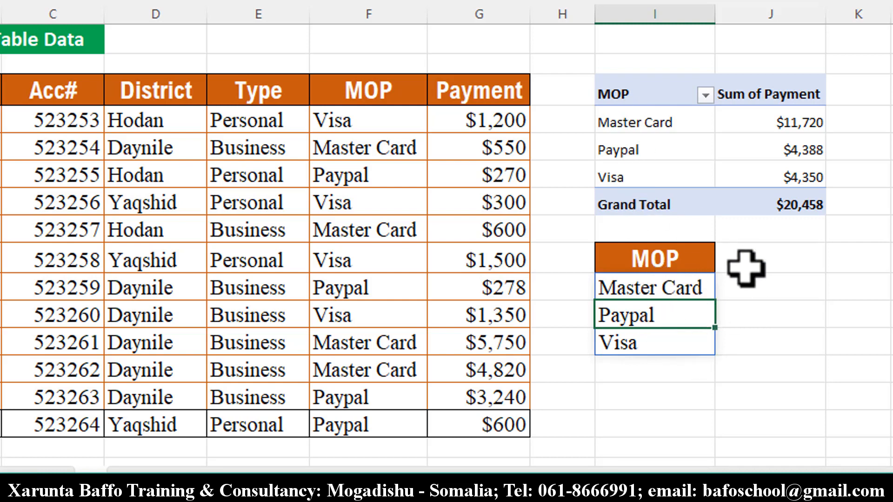
Step: Enter =SUMIF(F4:F15,I10#,G4:G15) in J10 to total the payments for every method in the spilled list
click(764, 284)
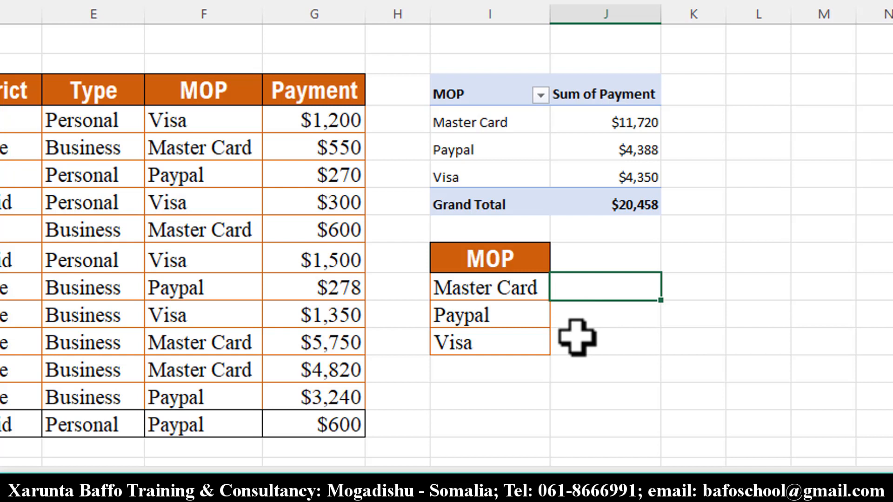
text(sumi)
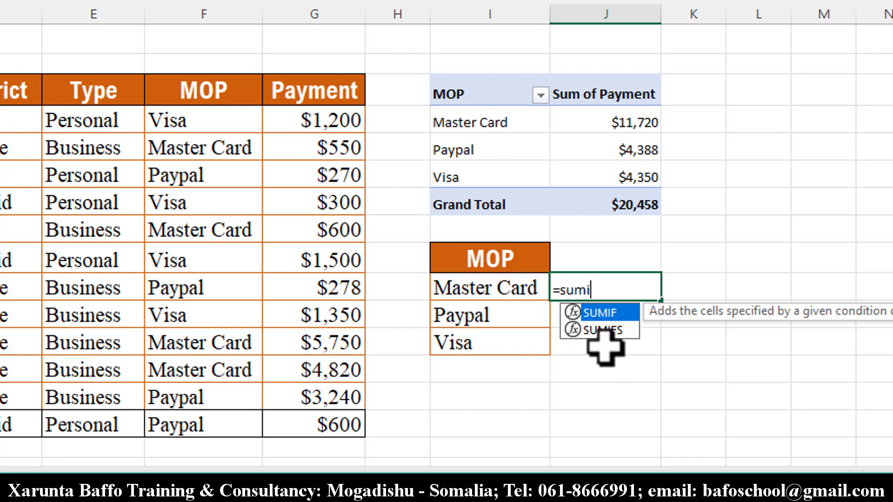
key(Tab)
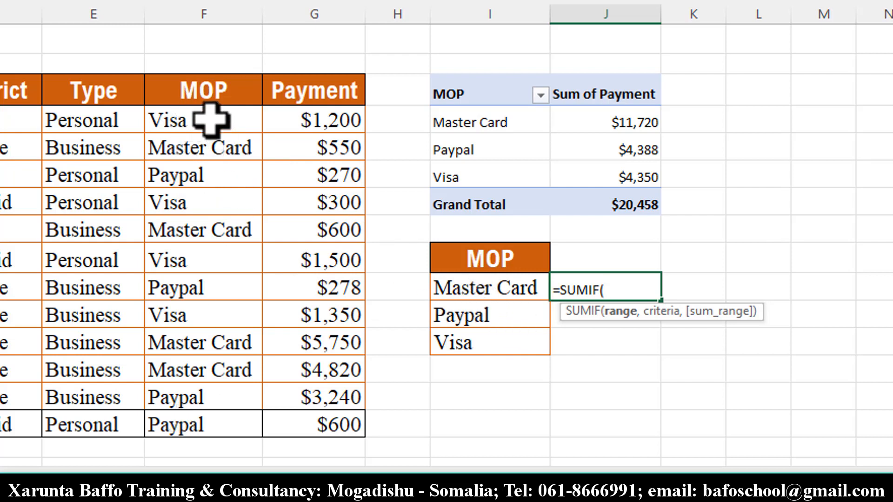
drag(211, 120, 204, 423)
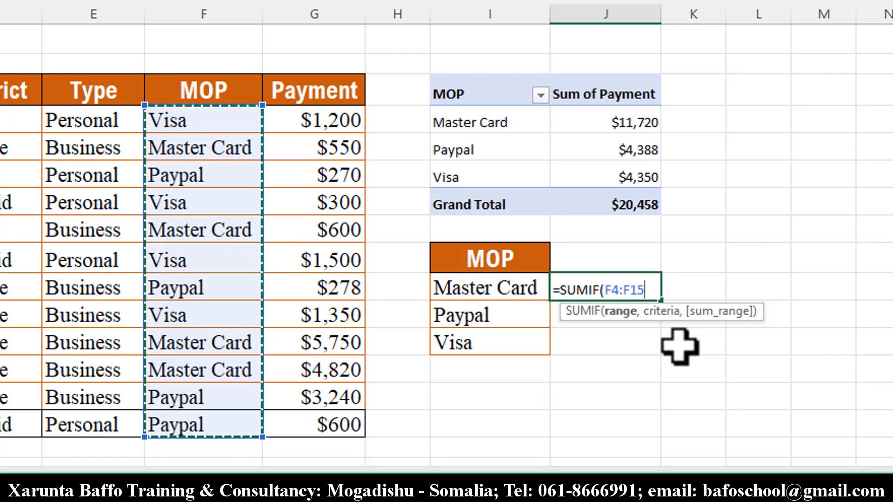
text(,)
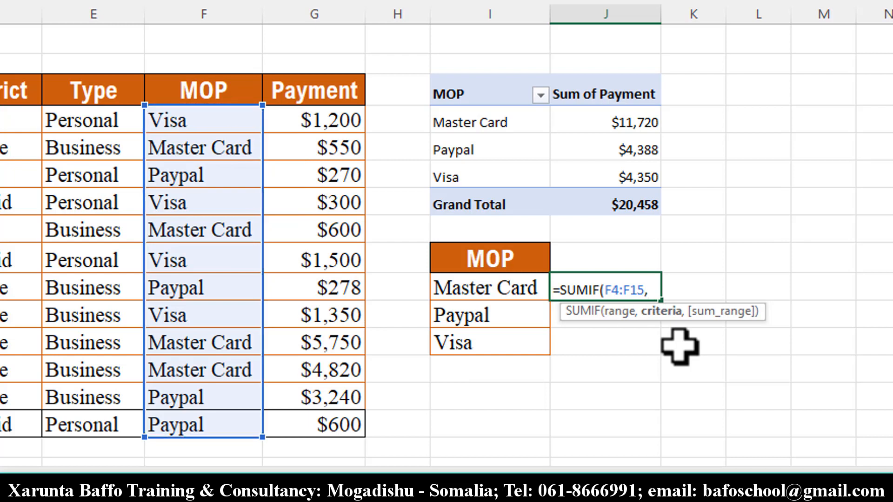
click(509, 281)
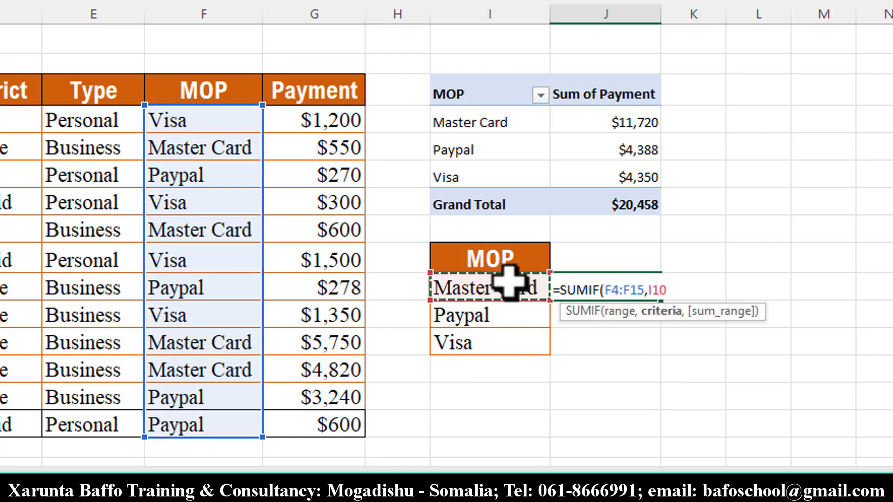
drag(509, 282, 505, 342)
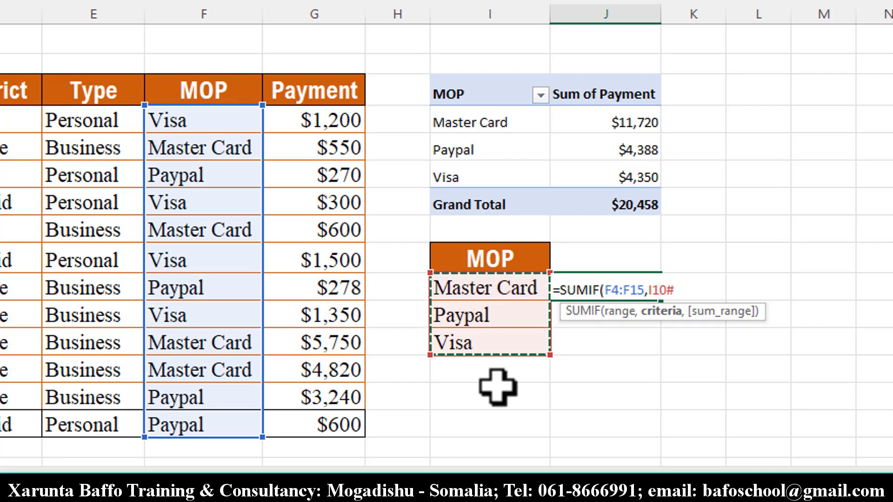
text(,)
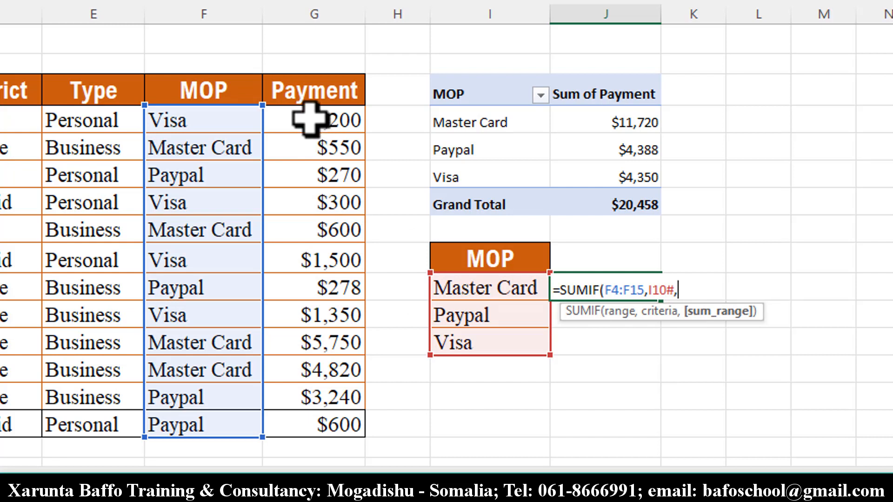
drag(309, 120, 310, 426)
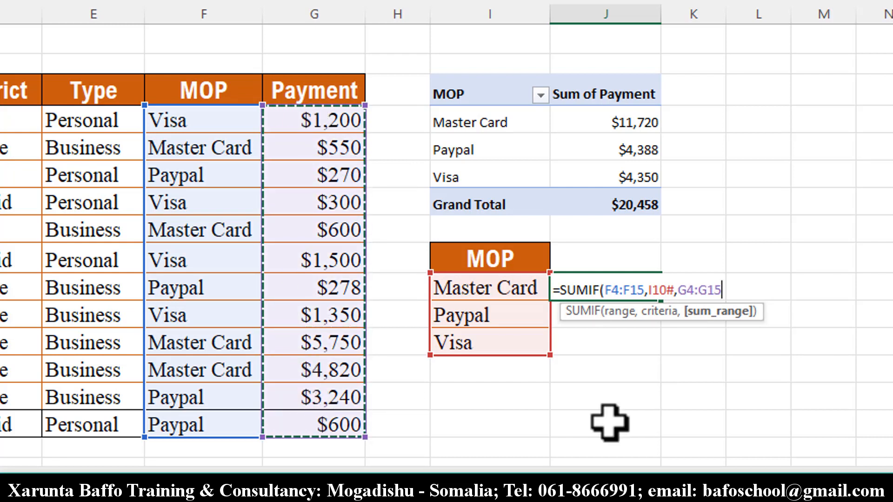
text())
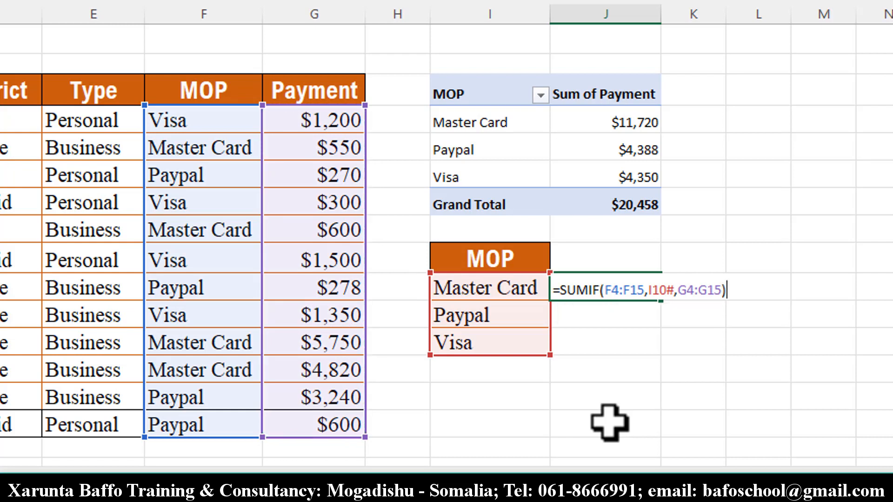
key(Return)
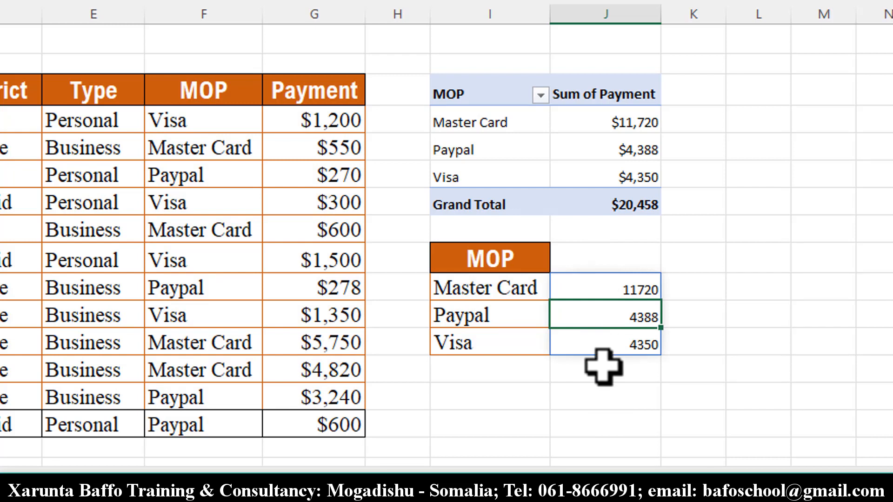
Step: Format the SUMIF totals in J10:J12 as Currency with no decimal places
drag(588, 281, 588, 335)
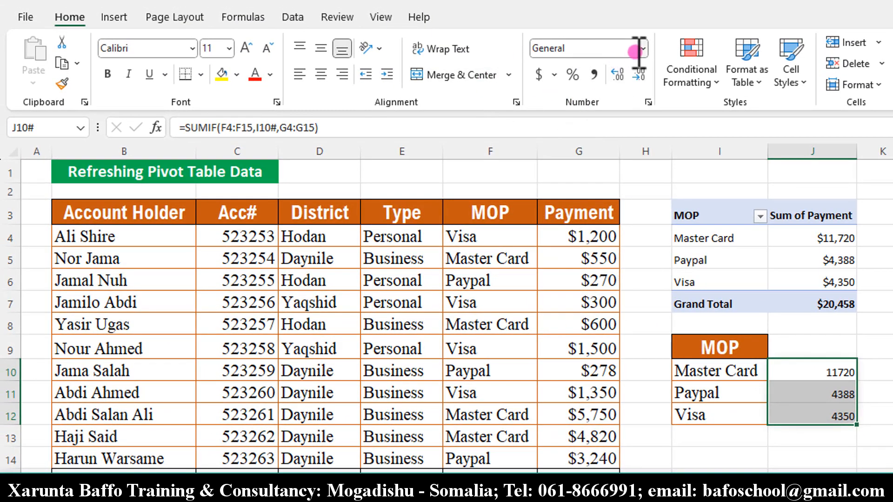
click(646, 47)
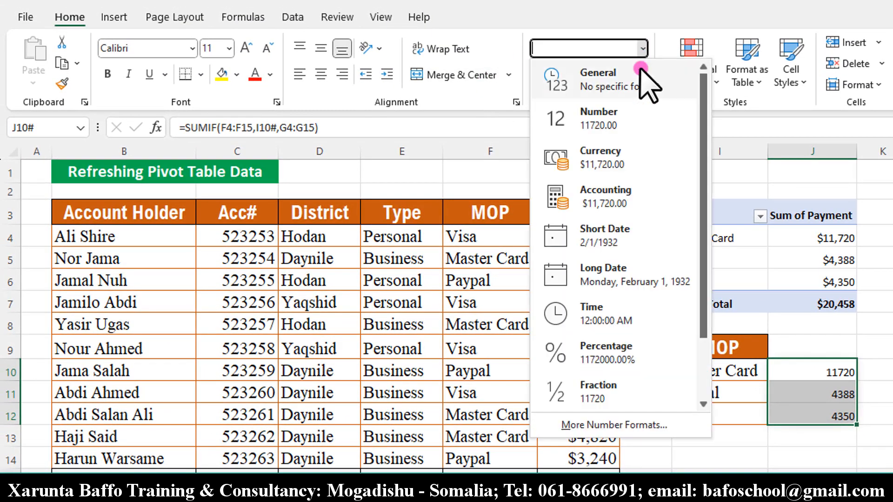
click(607, 156)
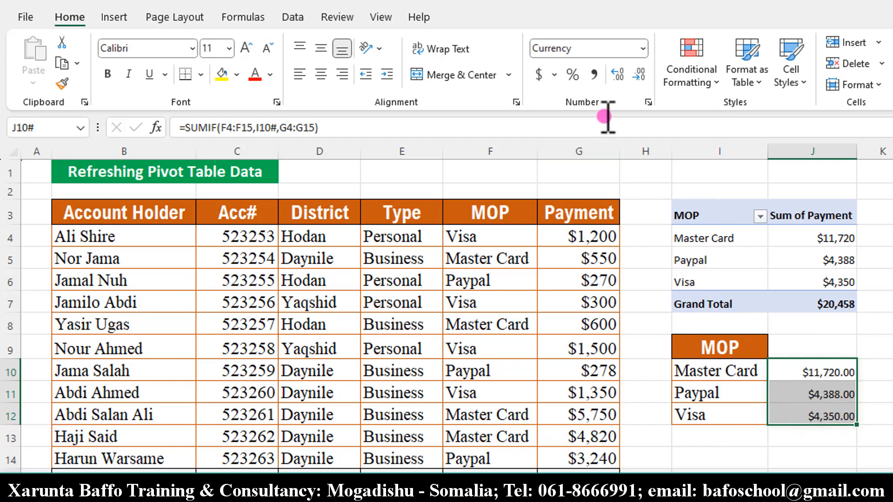
click(639, 74)
click(640, 75)
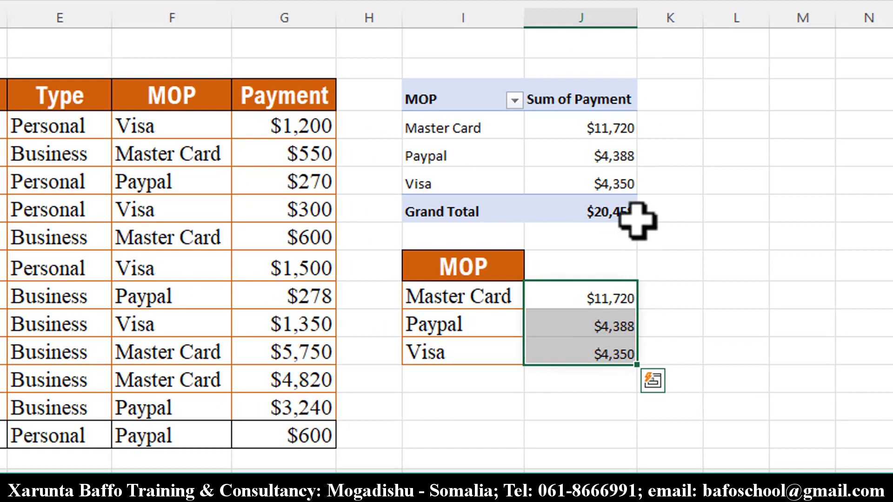
Step: Widen column K slightly and start a SUMIF formula in K10 with the absolute MOP range $F$4:$F$15
click(660, 297)
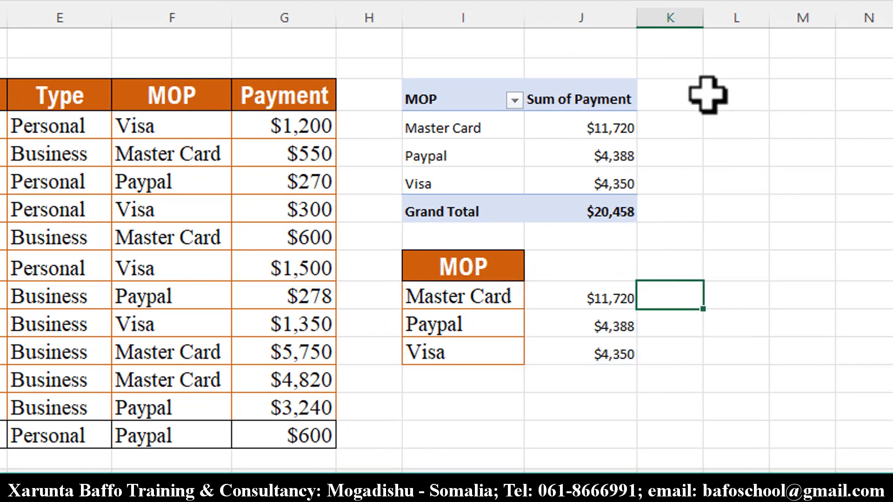
drag(704, 18, 713, 18)
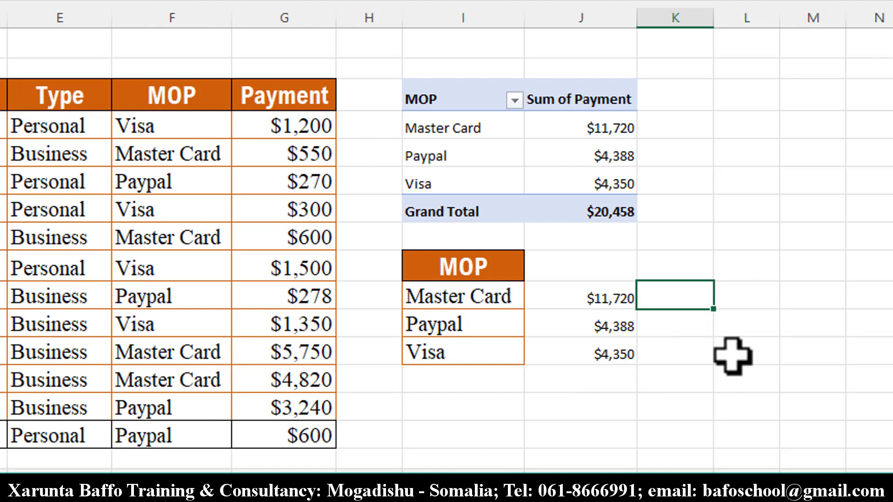
text(=sumi)
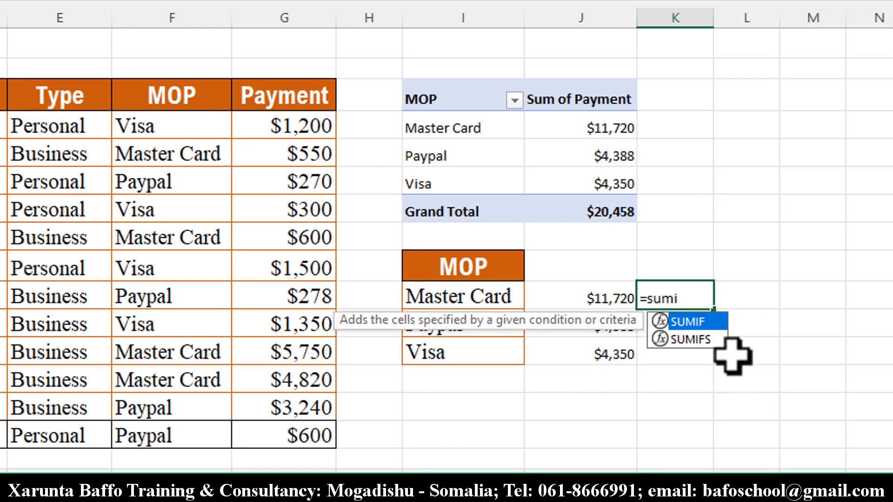
key(Tab)
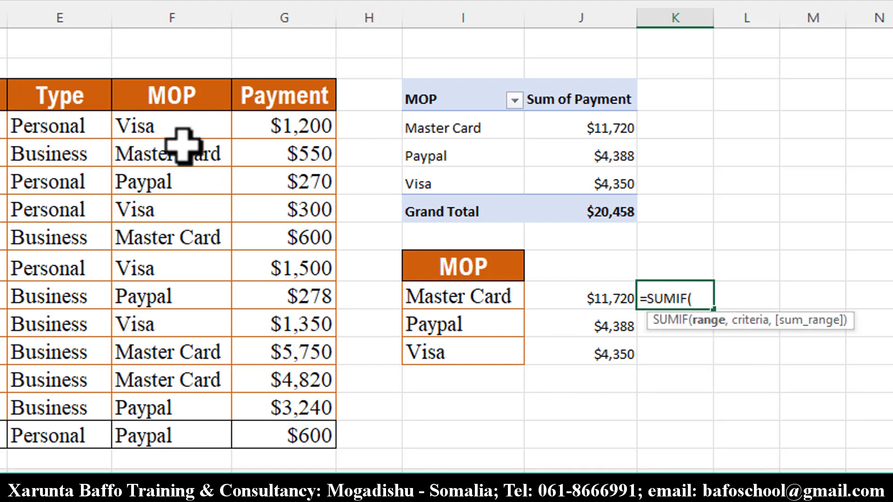
drag(176, 126, 184, 425)
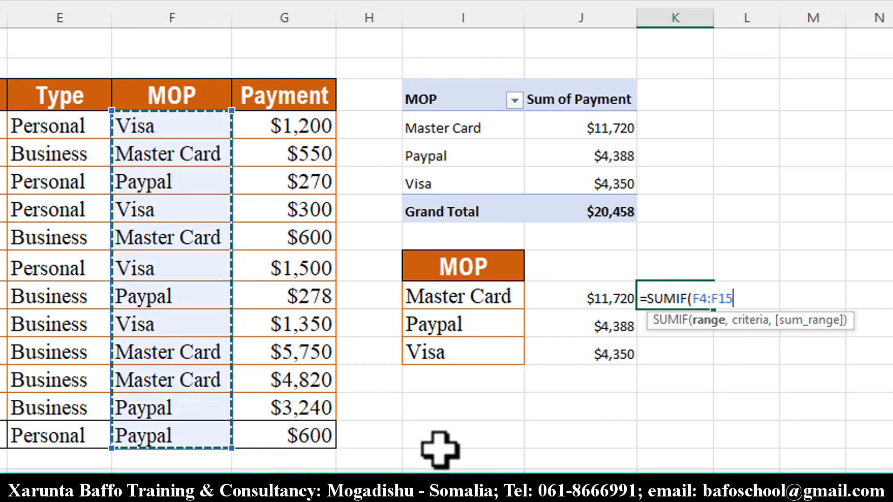
key(F4)
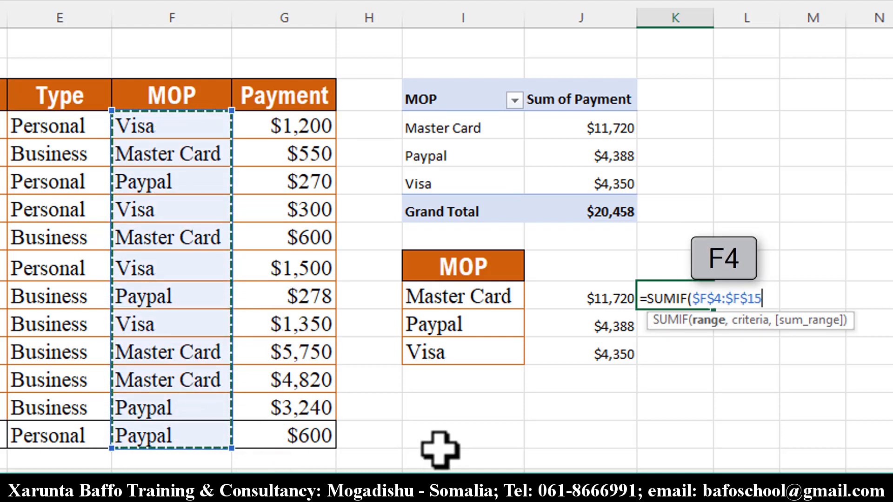
text(,)
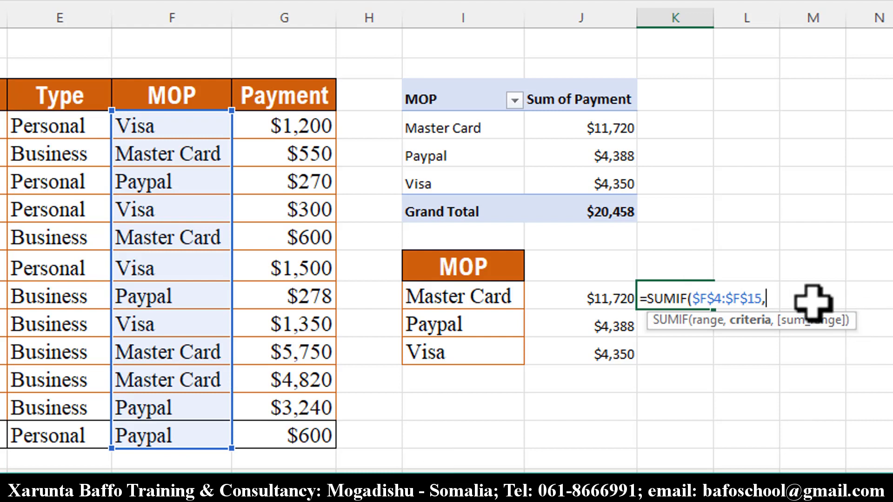
Step: Complete the K10 SUMIF with criteria I10 and absolute sum range $G$4:$G$15, and fill it down to K12
click(449, 297)
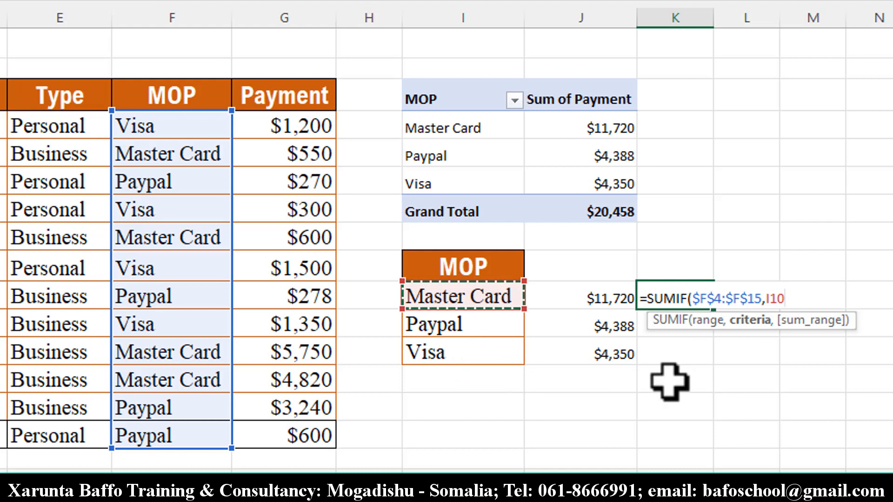
text(,)
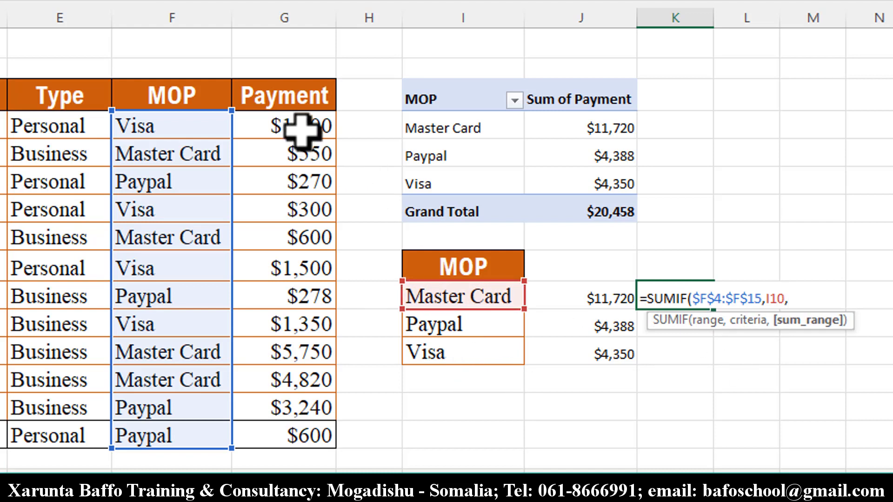
drag(306, 193, 289, 423)
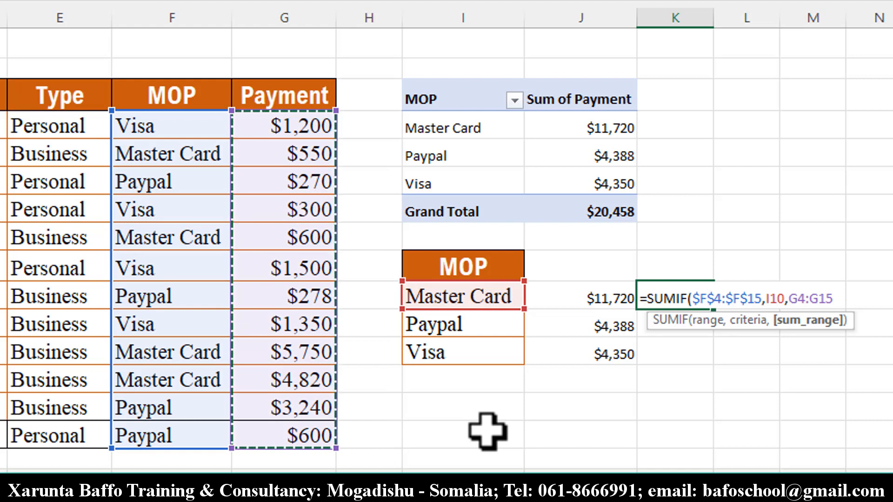
key(F4)
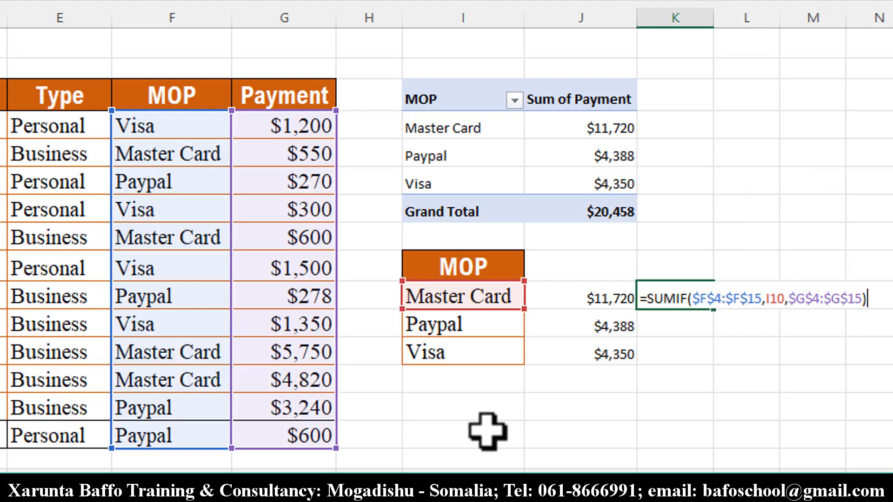
key(Return)
click(684, 301)
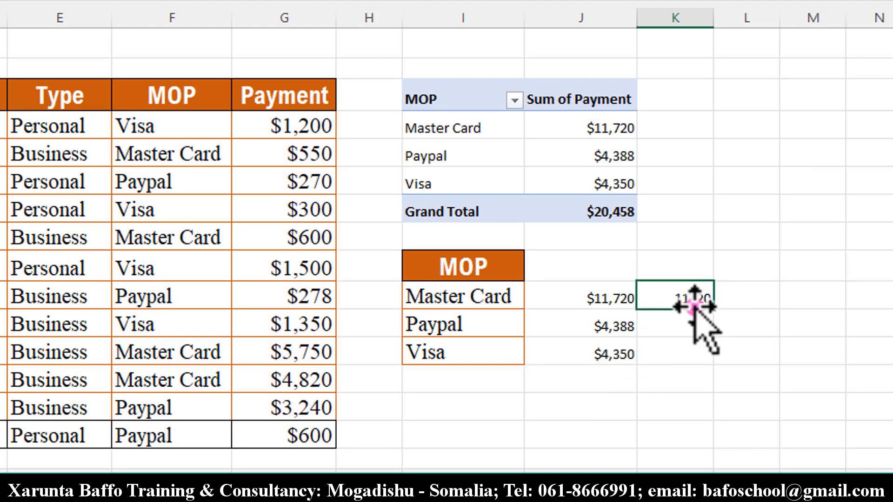
drag(716, 326, 702, 356)
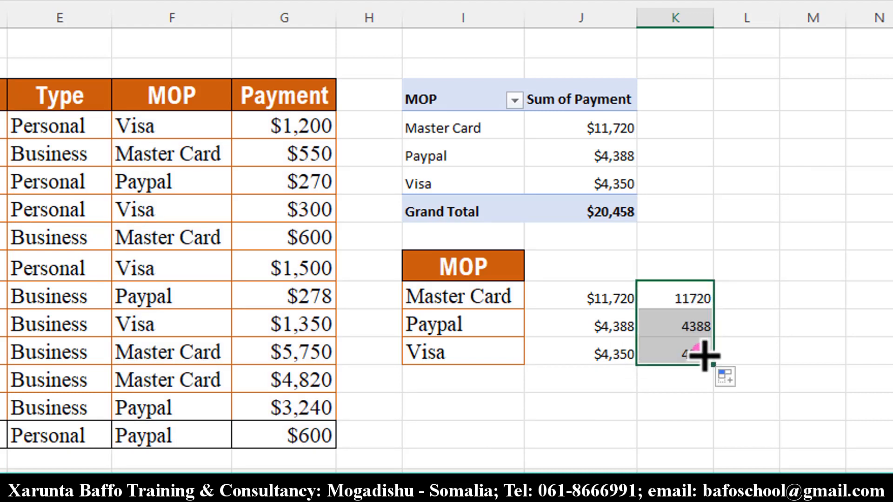
Step: Compare the SUMIF formulas in K10 and J10, and check the PivotTable's Master Card total against the J10 spill
click(602, 296)
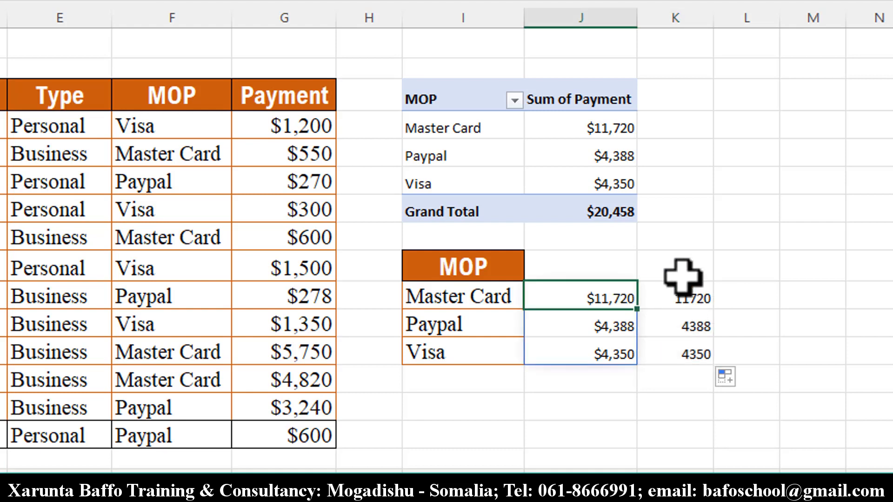
double_click(673, 299)
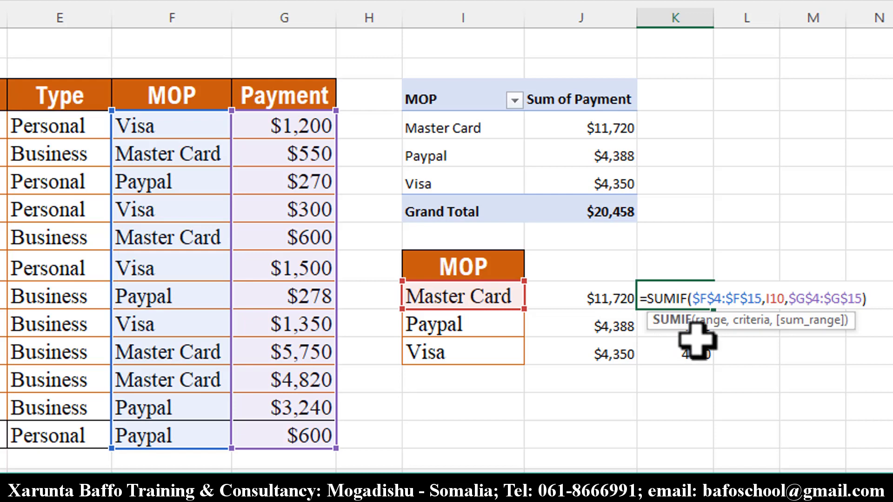
click(855, 300)
key(Escape)
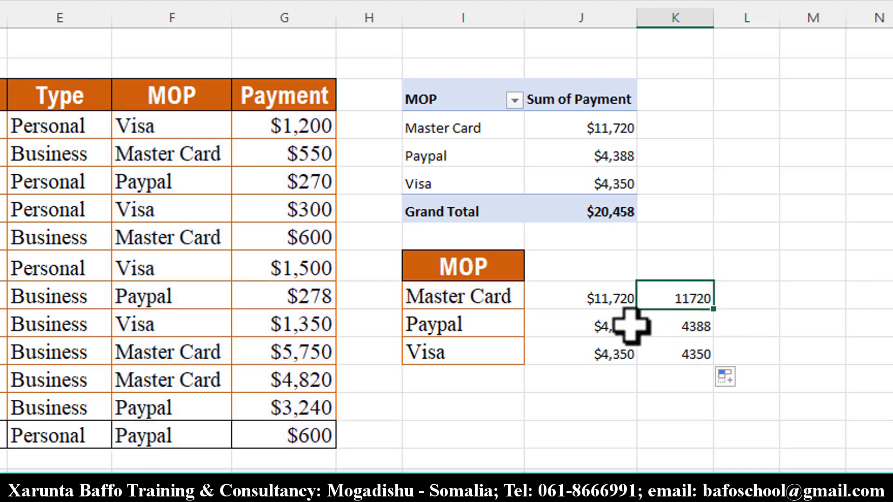
double_click(590, 300)
key(Escape)
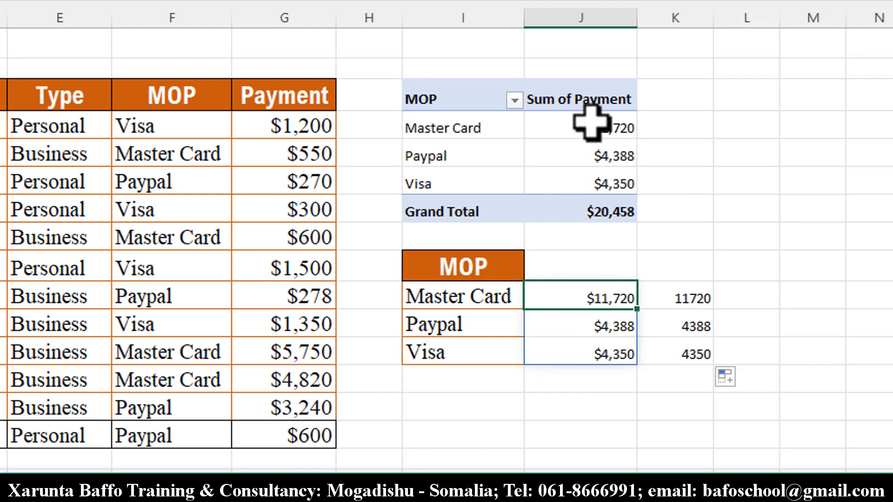
click(614, 124)
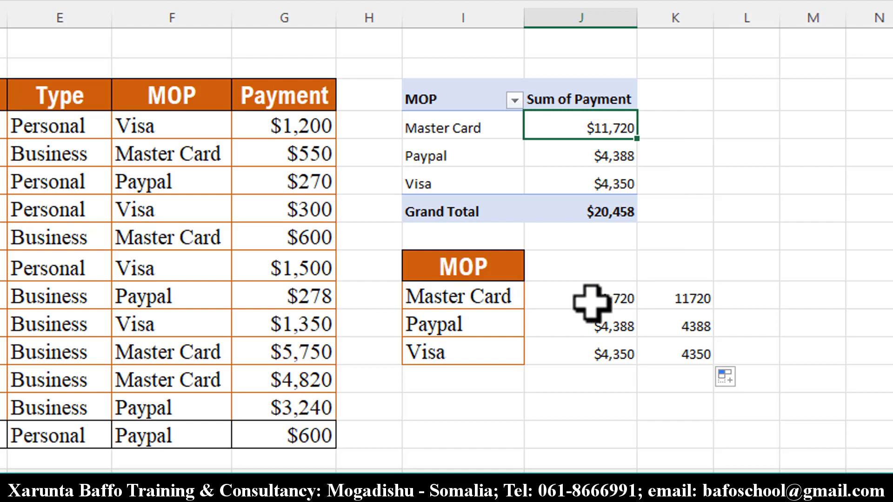
drag(591, 302, 581, 354)
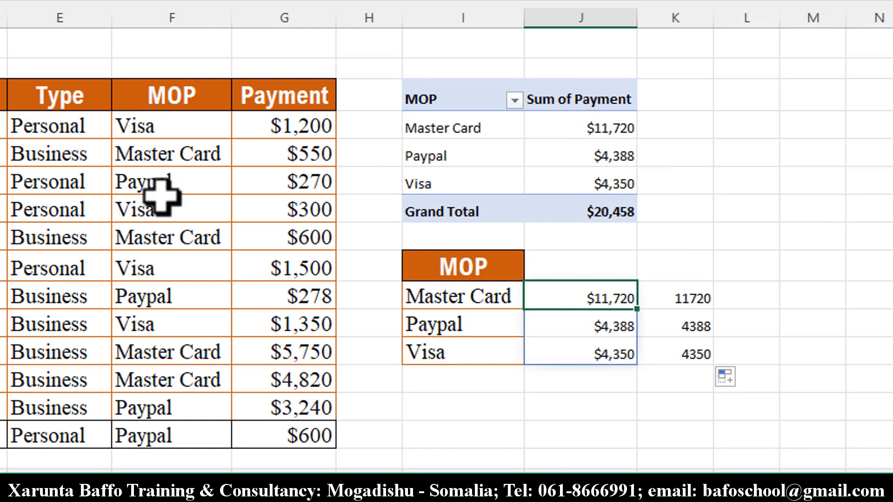
Step: Change the Master Card payment in G5 to 1000
click(153, 149)
click(294, 148)
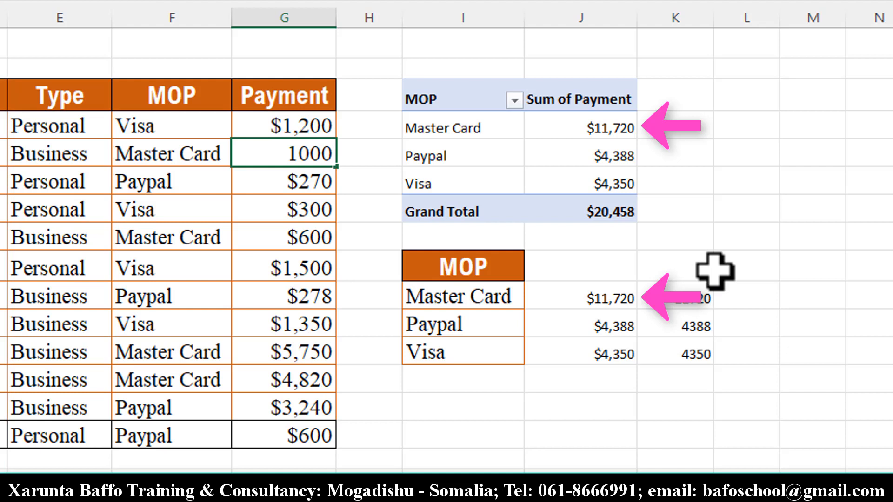
key(Return)
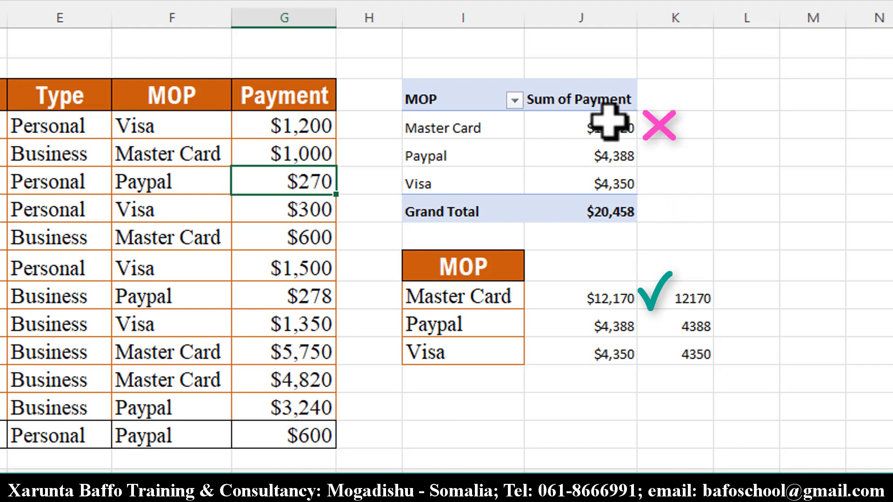
Step: Compare the source data with the PivotTable totals and examine the ranges used by the SUMIF formula in J10
mouse_move(609, 121)
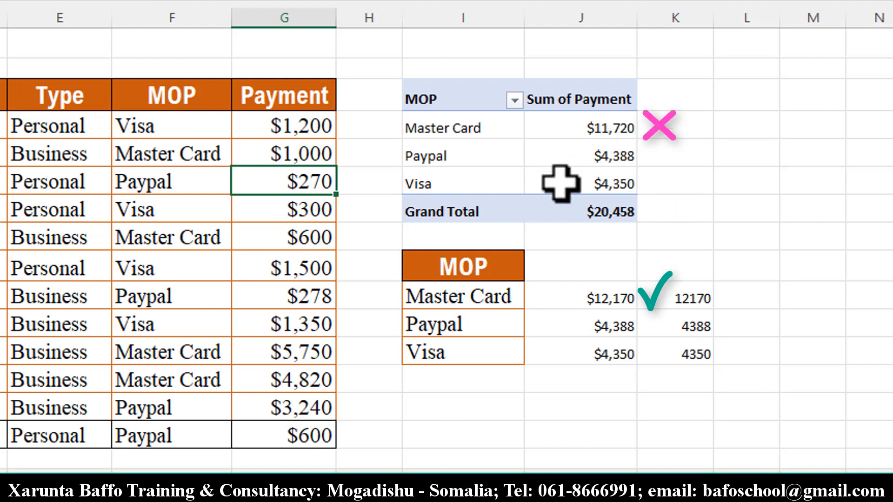
mouse_move(570, 157)
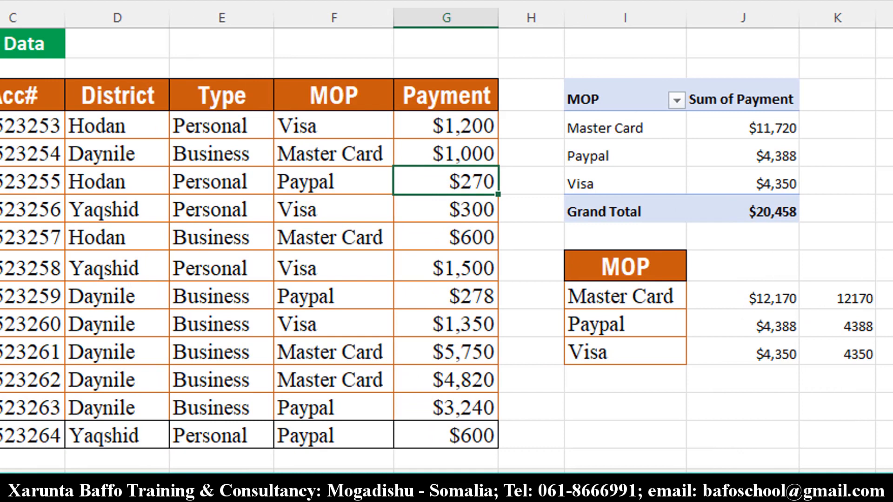
drag(14, 96, 419, 431)
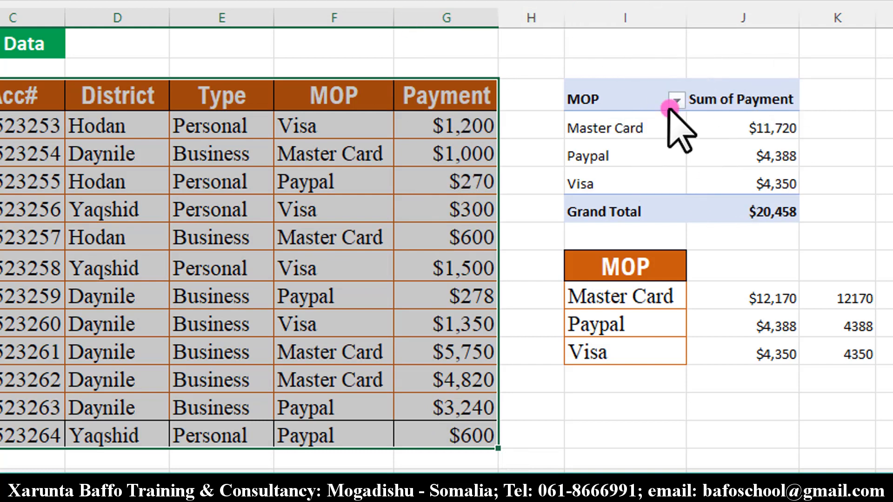
drag(599, 96, 767, 200)
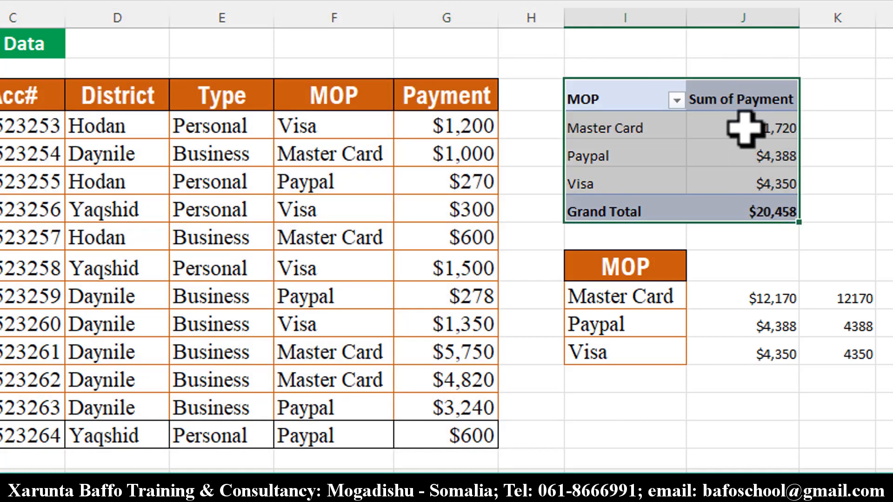
mouse_move(742, 197)
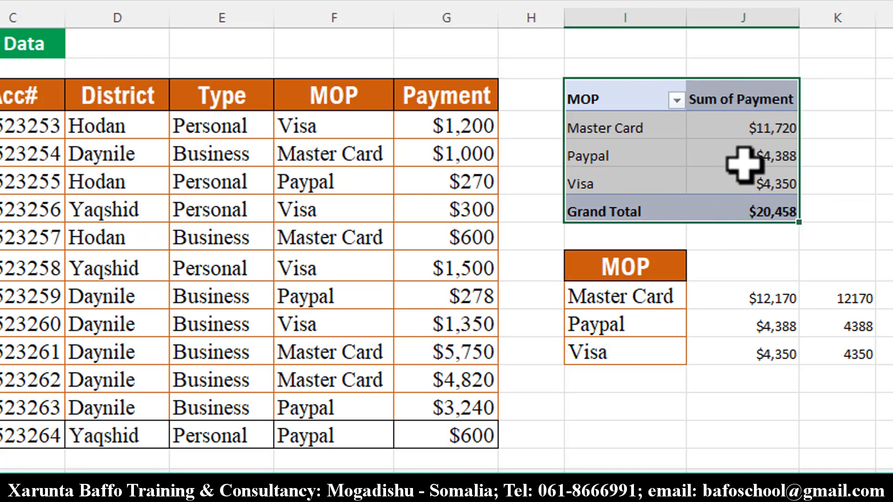
drag(9, 96, 418, 413)
double_click(738, 298)
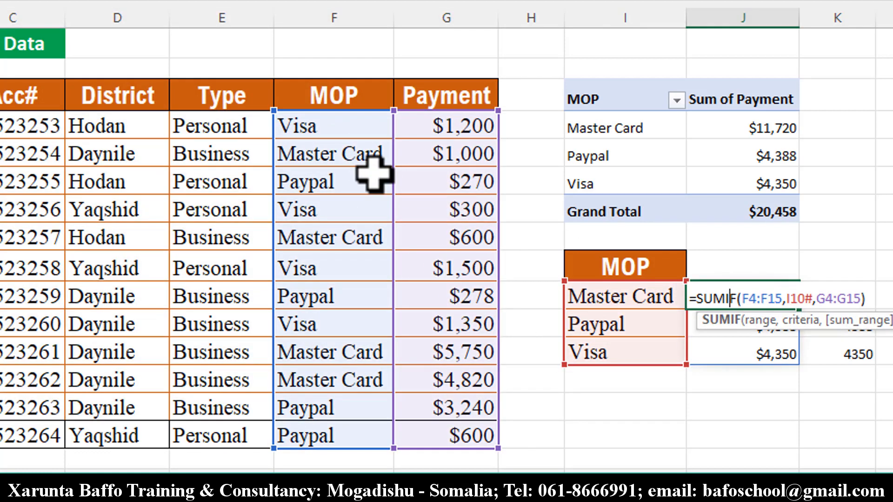
key(Return)
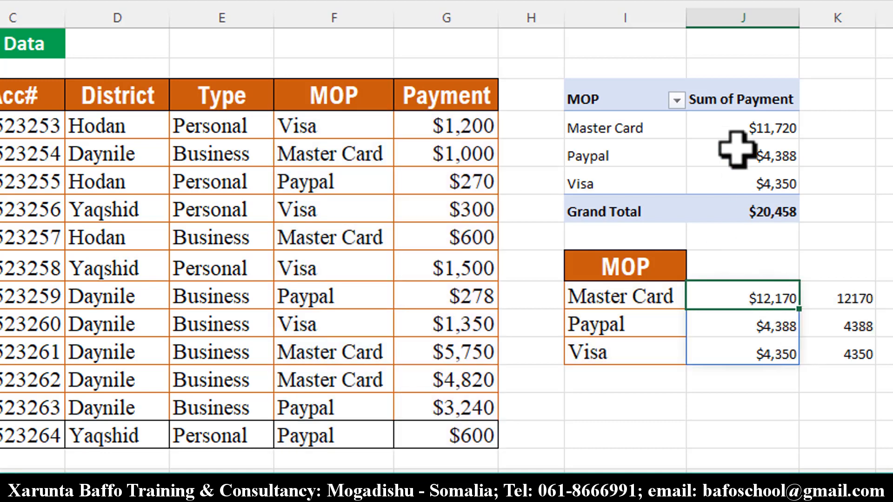
Step: Examine the PivotTable range and the empty column between it and the source data
click(712, 129)
drag(621, 96, 791, 209)
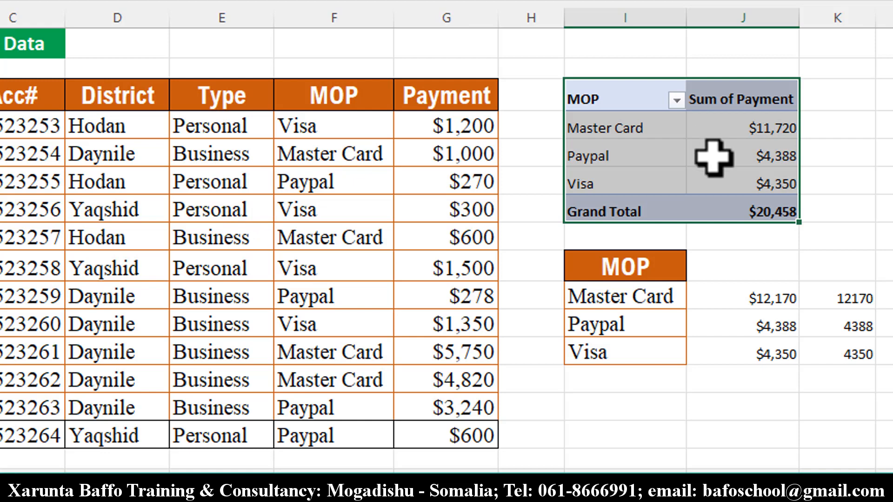
mouse_move(713, 157)
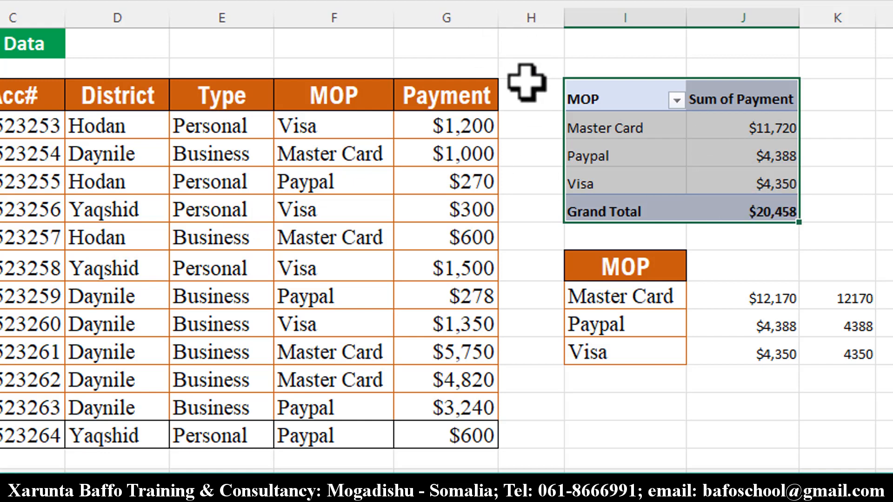
drag(527, 82, 532, 229)
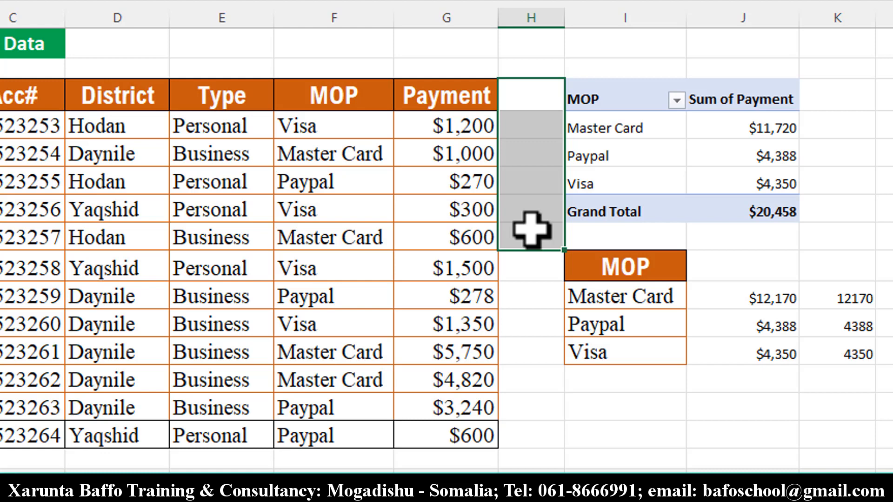
drag(634, 124, 791, 213)
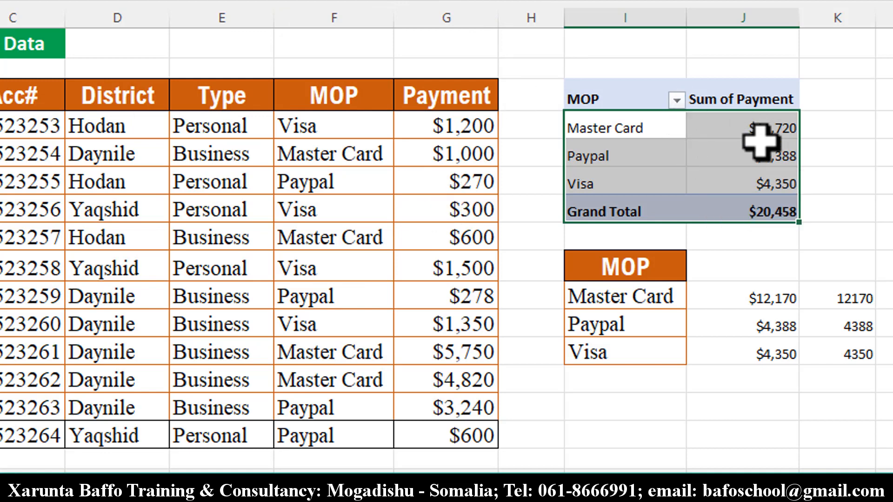
Step: Locate the Refresh command among the options for the PivotTable's Paypal total and leave without running it
mouse_move(698, 145)
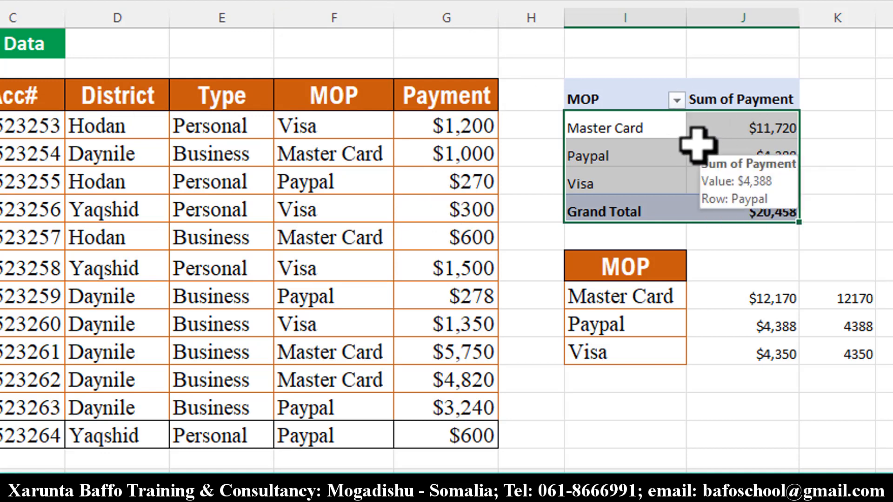
right_click(698, 149)
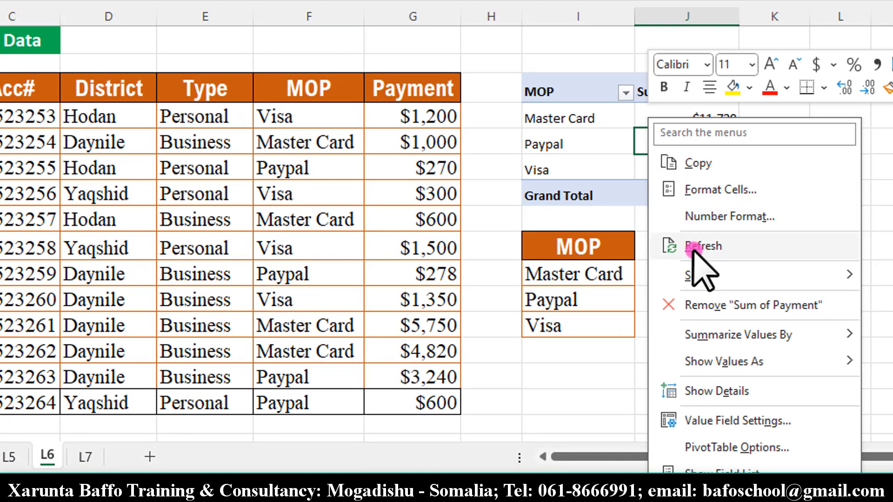
click(615, 151)
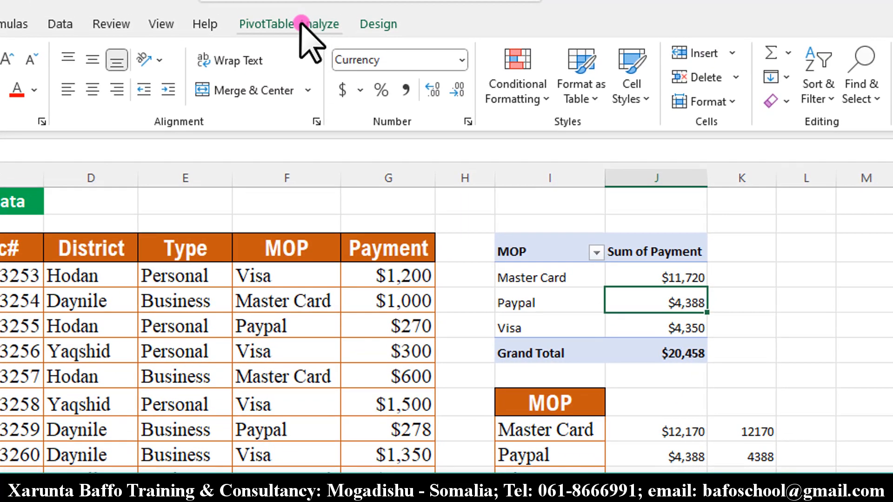
Step: Refresh the PivotTable from its Paypal total so it picks up the edited Master Card payment
click(301, 23)
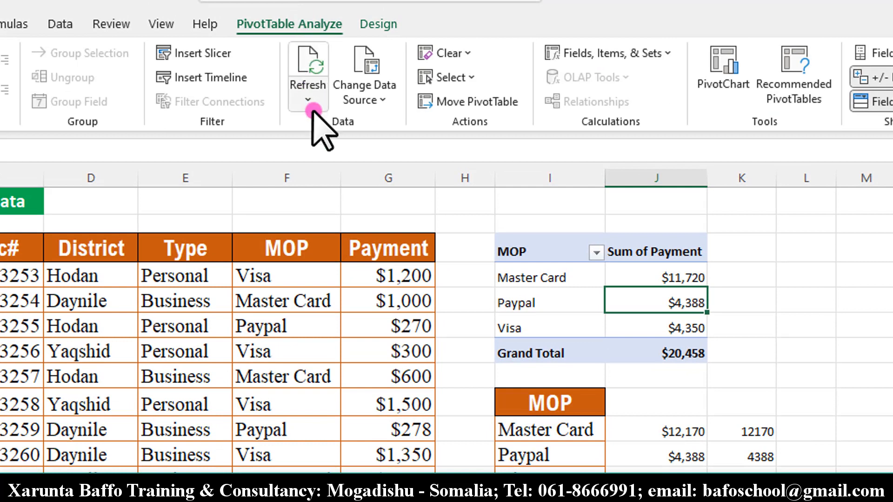
click(313, 84)
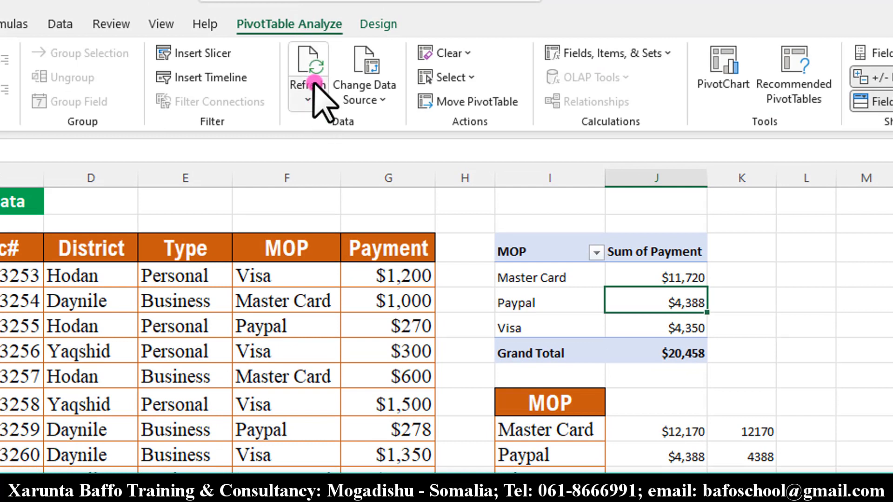
right_click(621, 306)
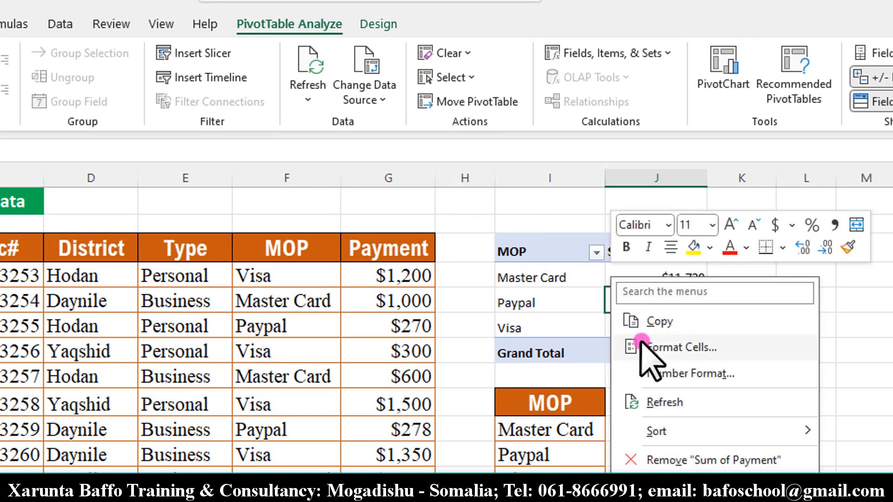
click(664, 403)
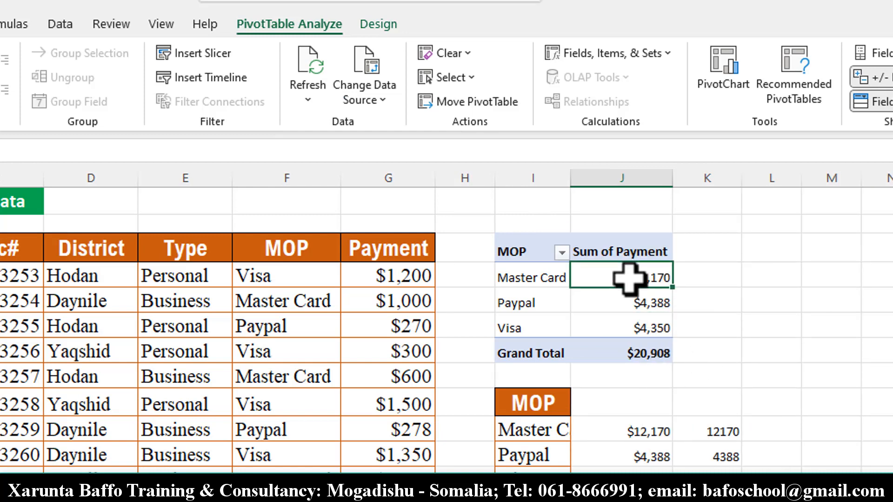
Step: Set the Master Card payment in G5 to 550
click(403, 303)
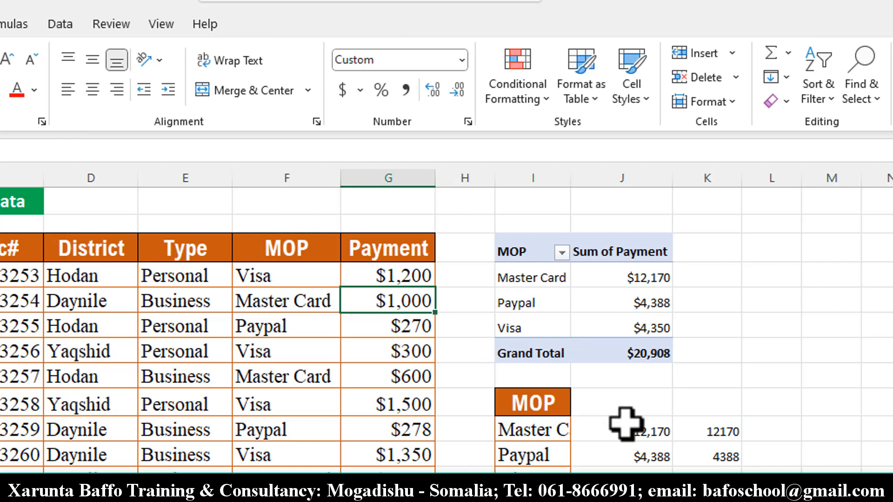
mouse_move(642, 321)
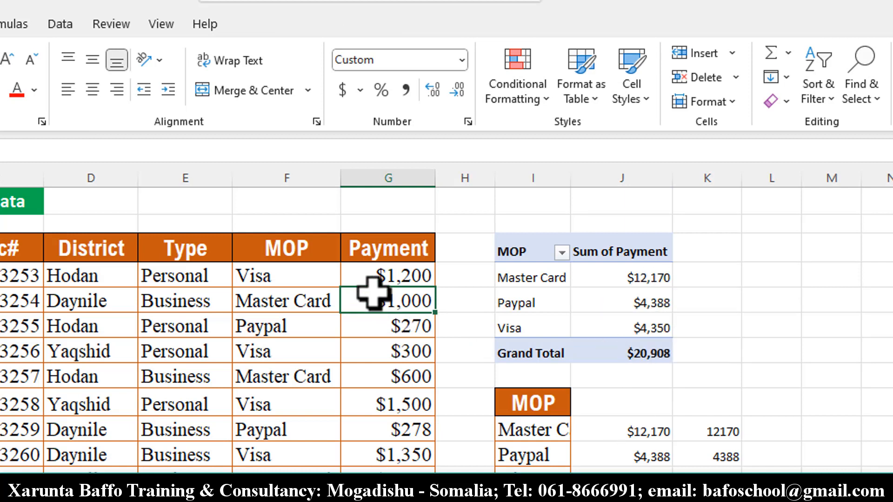
text(550)
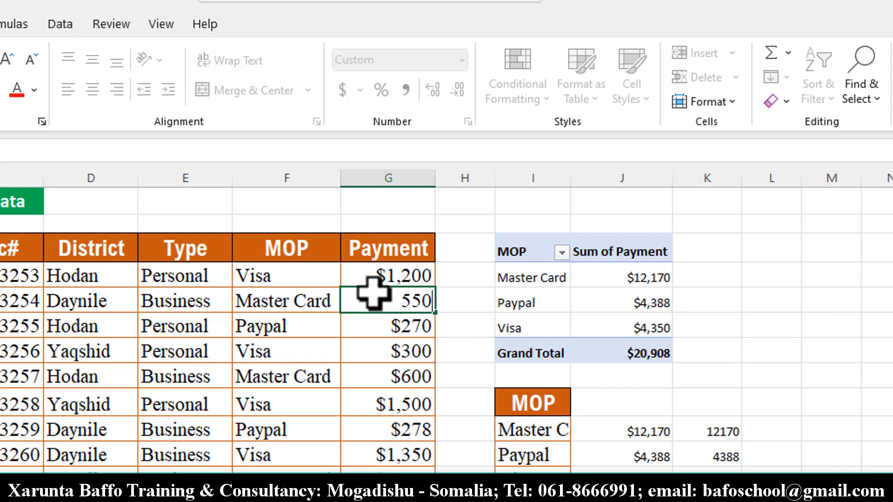
key(Return)
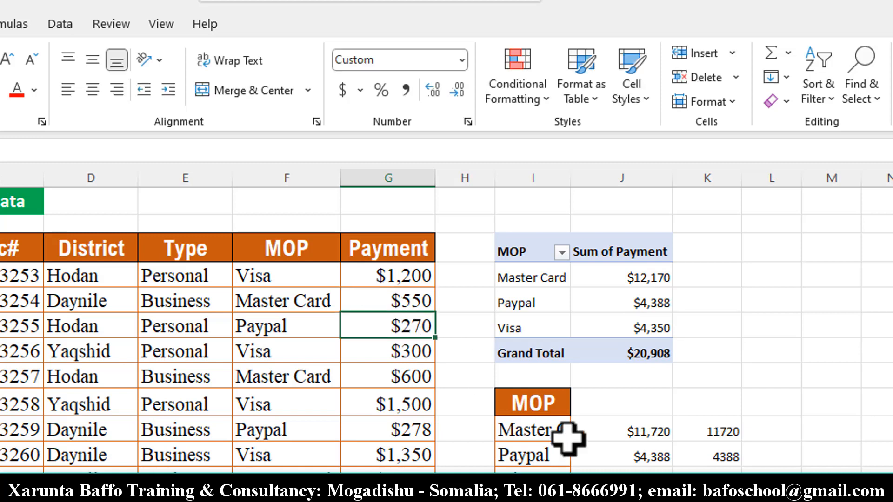
Step: Refresh the PivotTable again to bring in the new G5 payment and compare its totals with the SUMIF summary
click(613, 298)
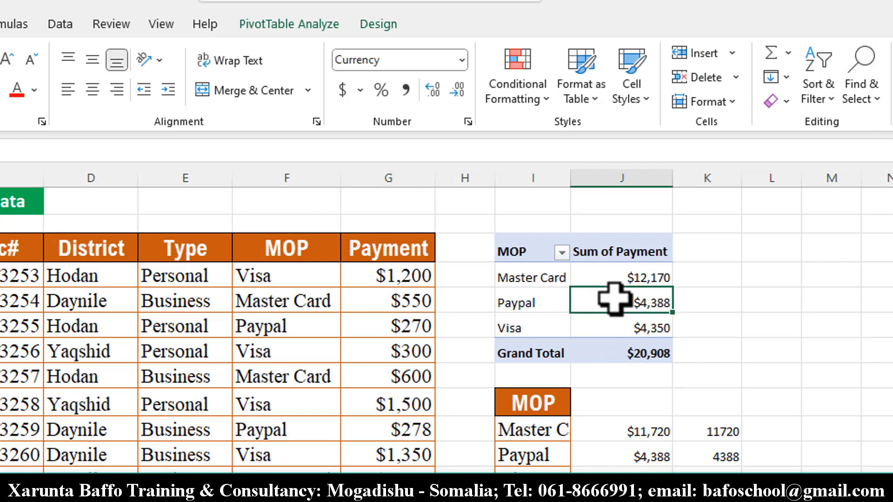
right_click(612, 299)
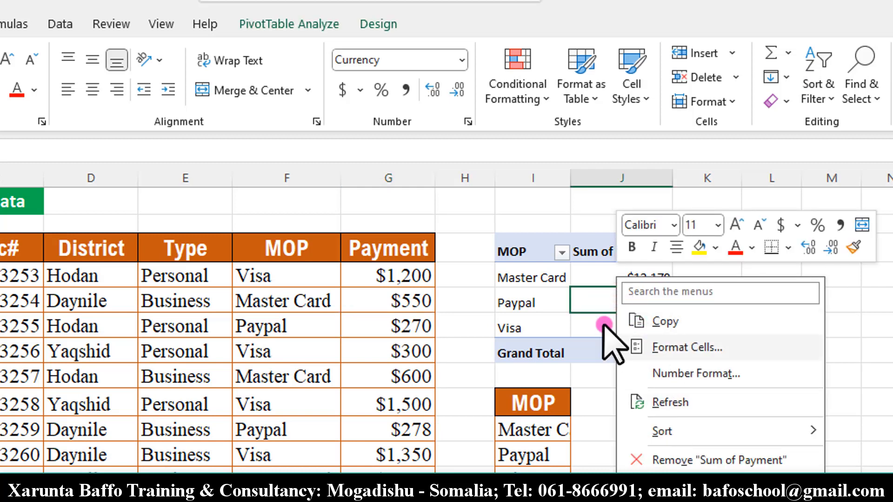
click(597, 306)
click(308, 34)
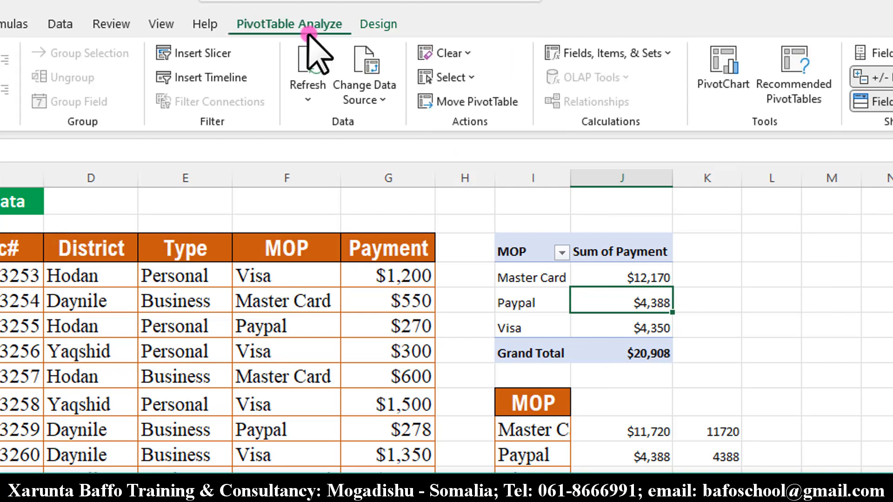
click(307, 63)
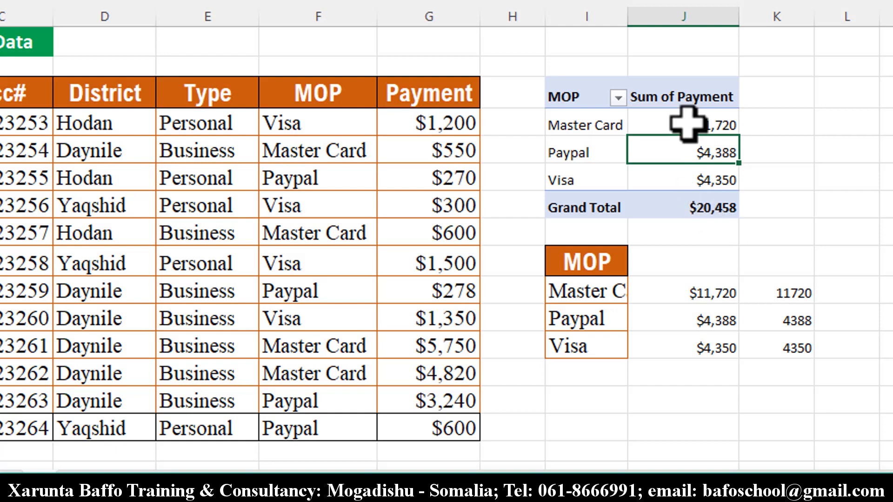
mouse_move(698, 157)
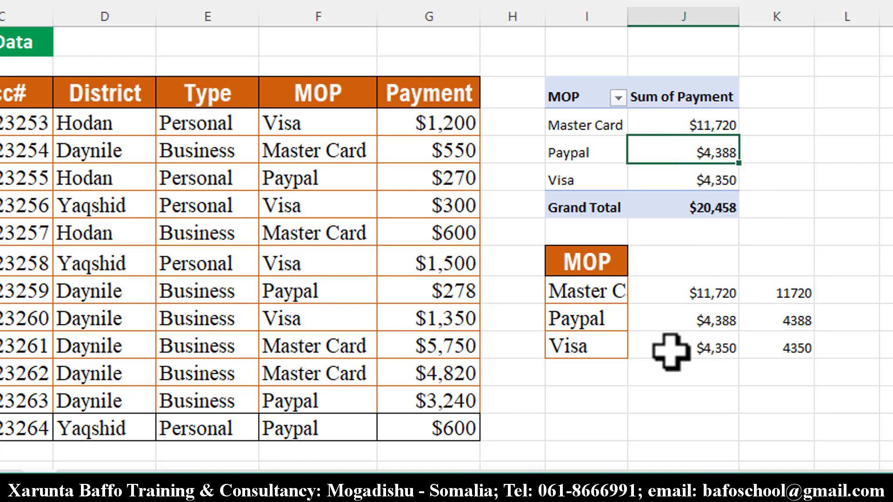